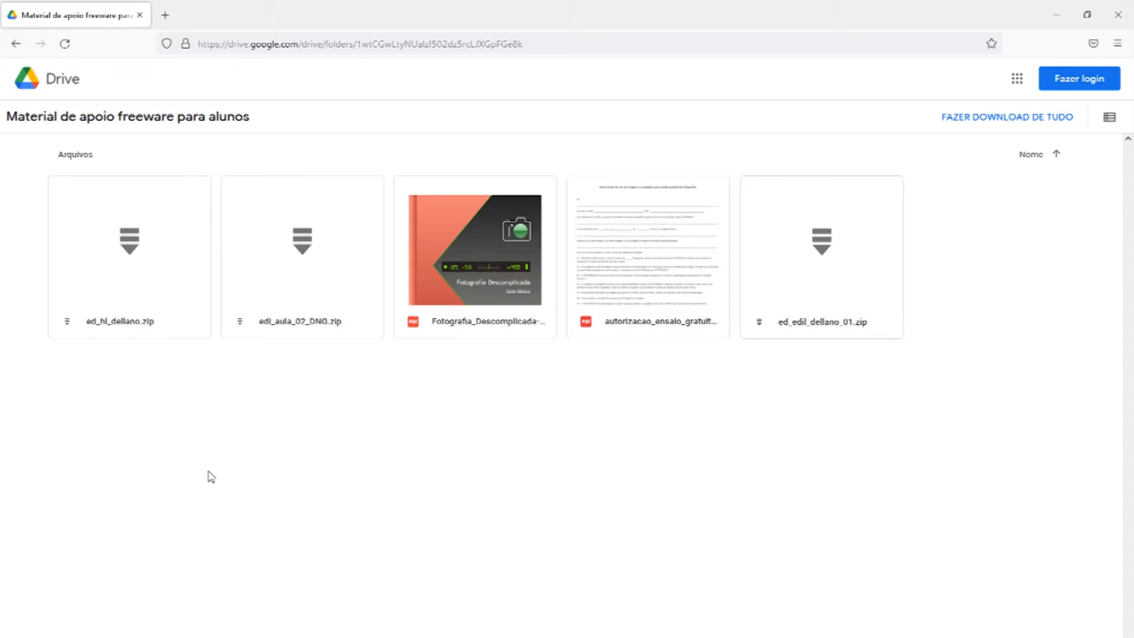
mouse_move(109, 213)
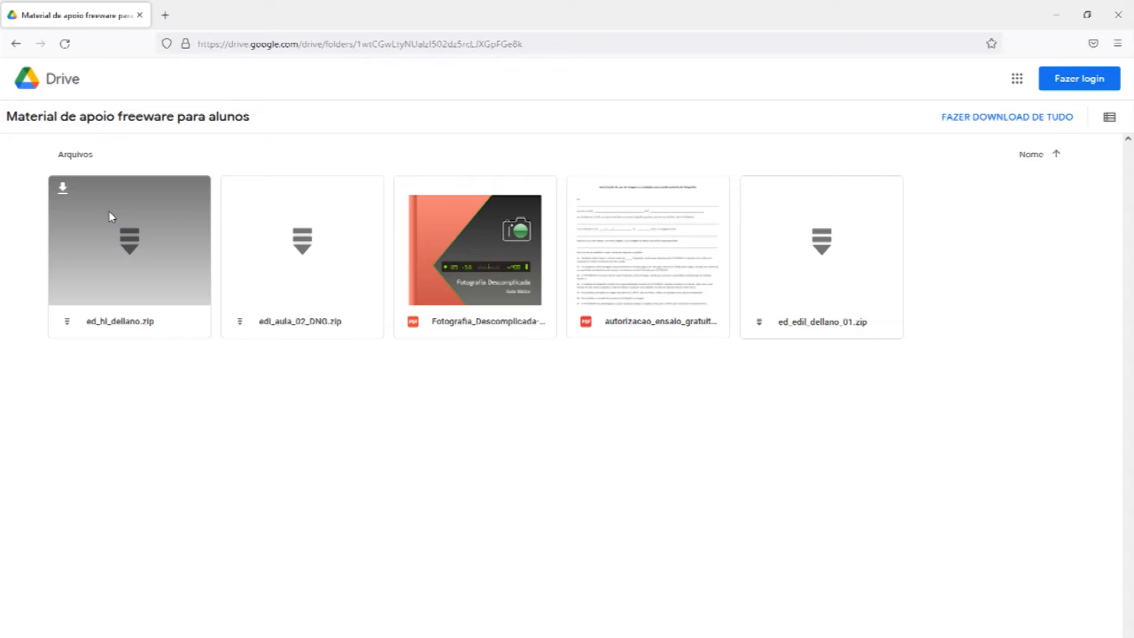
left_click(63, 190)
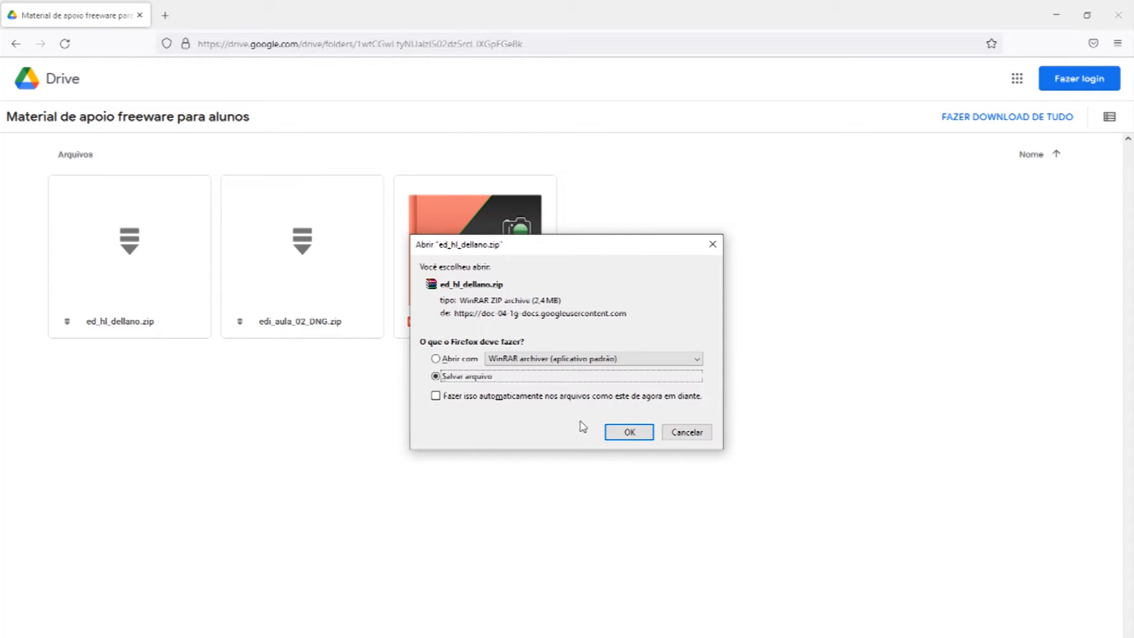
left_click(626, 432)
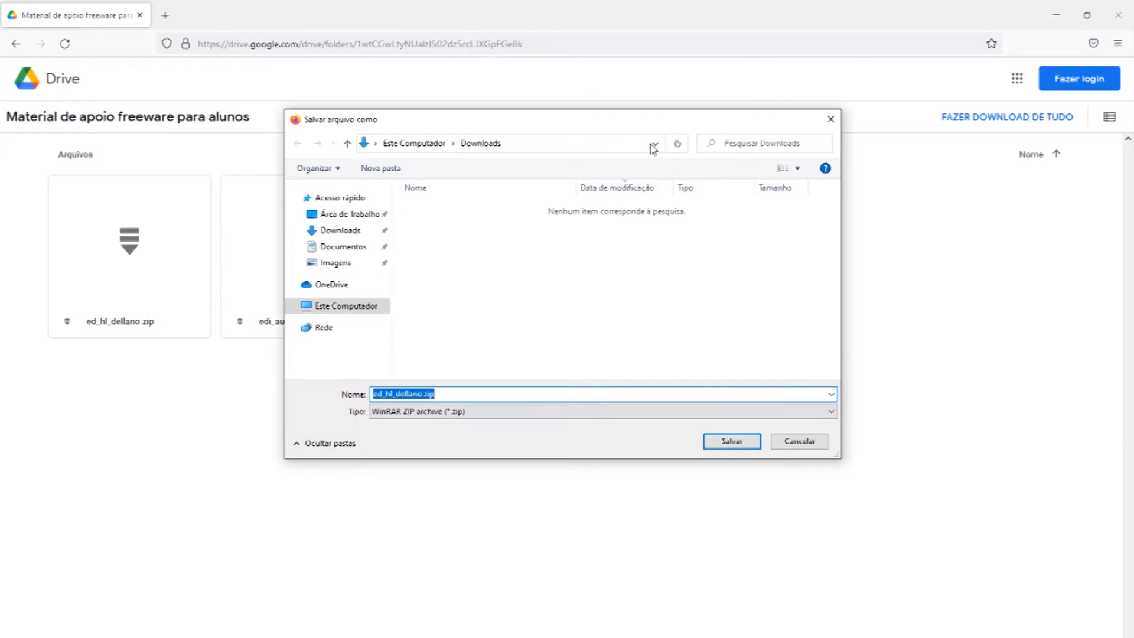
left_click(830, 122)
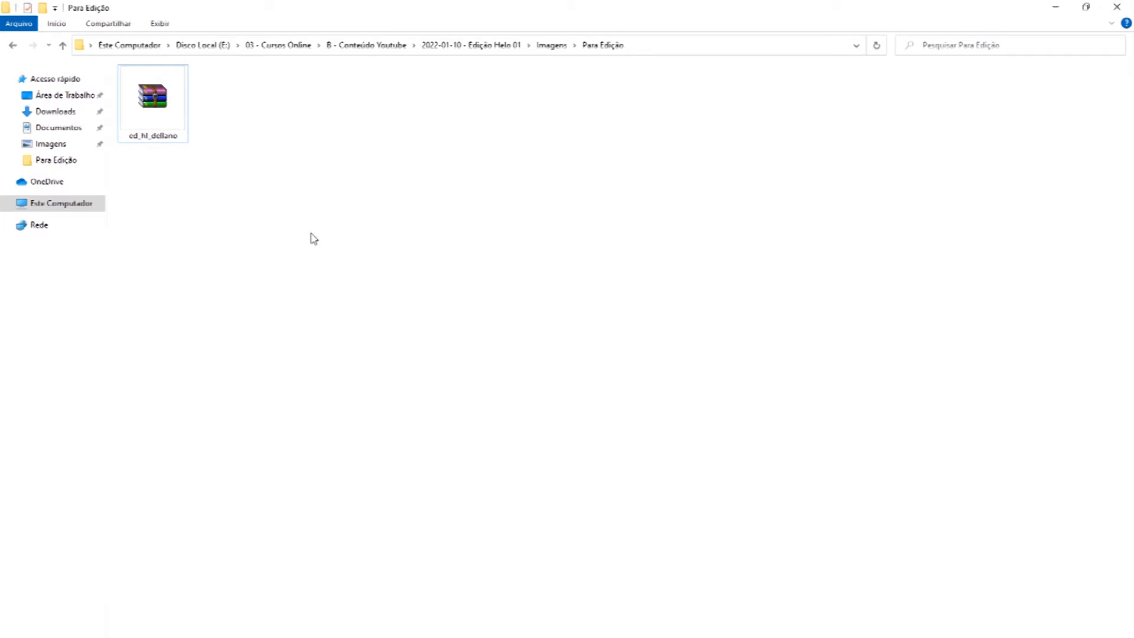
Extract the contents of the ed_hl_dellano archive directly into the Para Edição folder
double_click(146, 96)
right_click(146, 98)
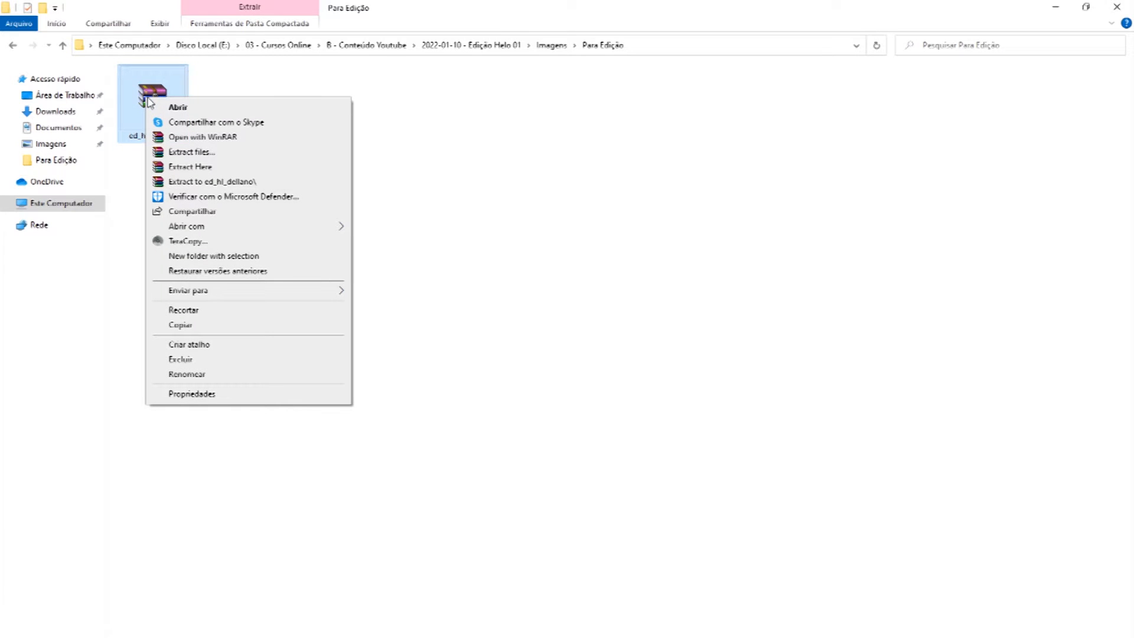
left_click(214, 168)
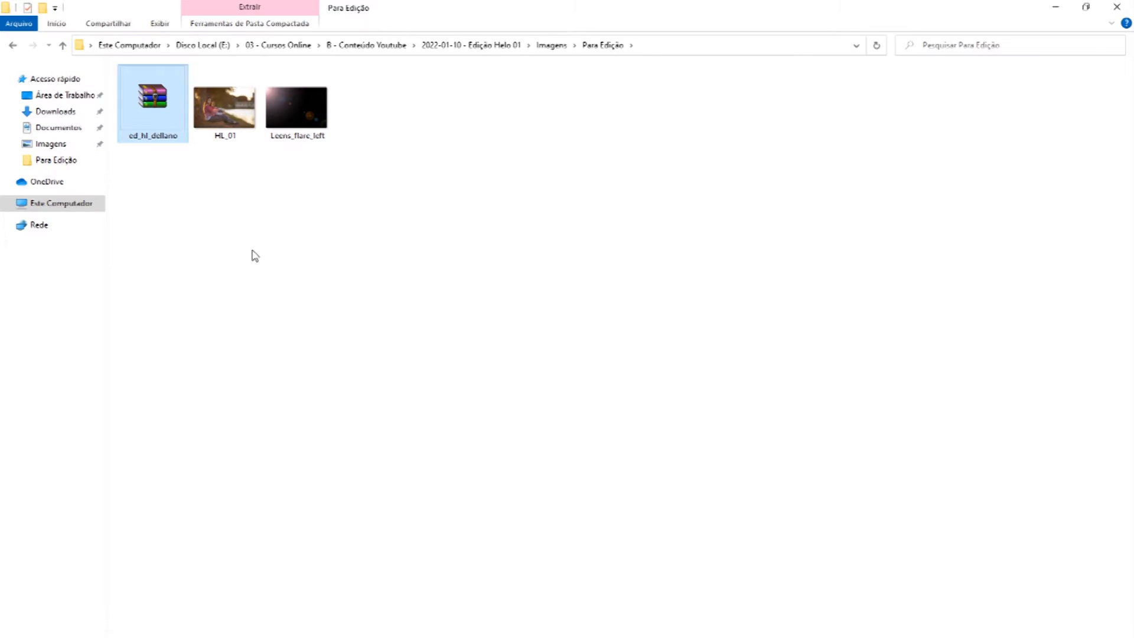
Switch to Photoshop and open the extracted HL_01 photo from the Para Edição folder as a new document
left_click(218, 101)
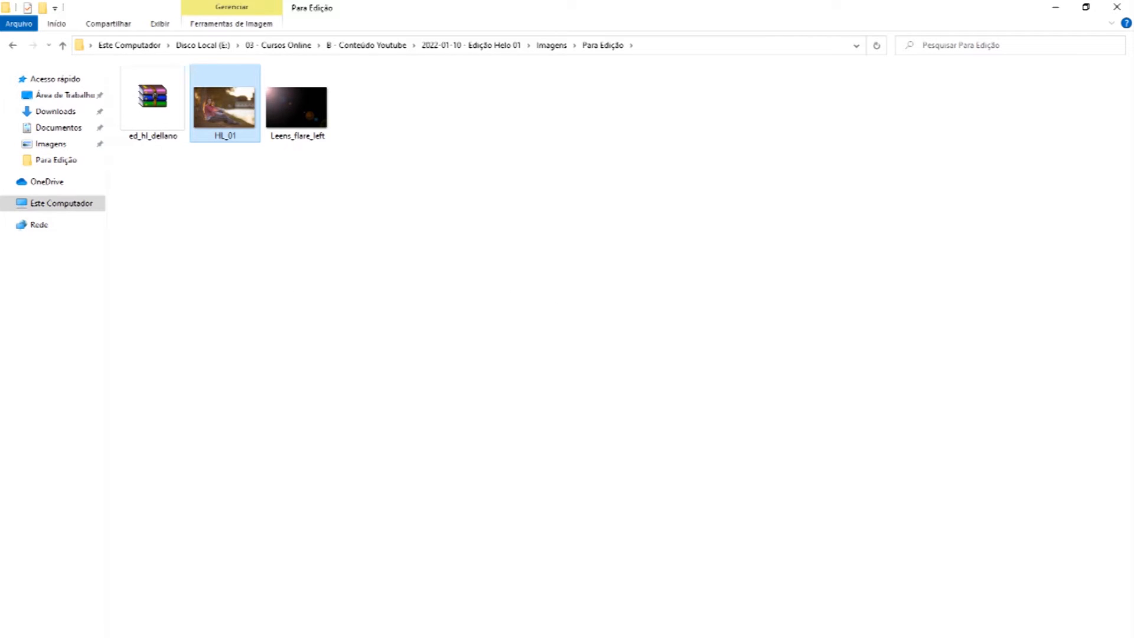
key("alt+Tab")
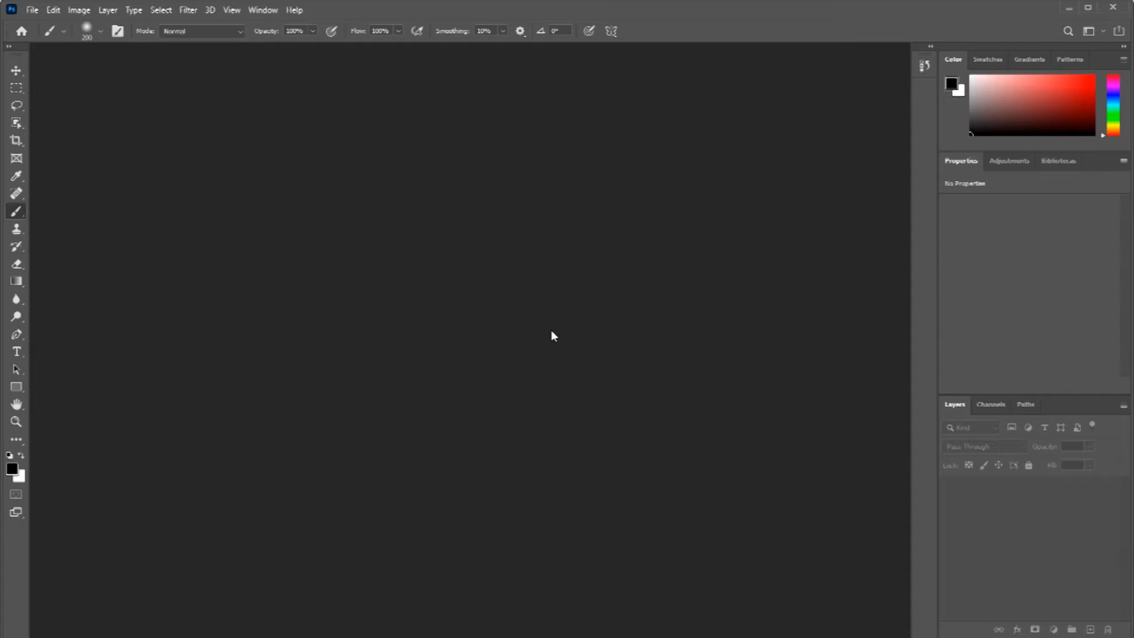
left_click(32, 10)
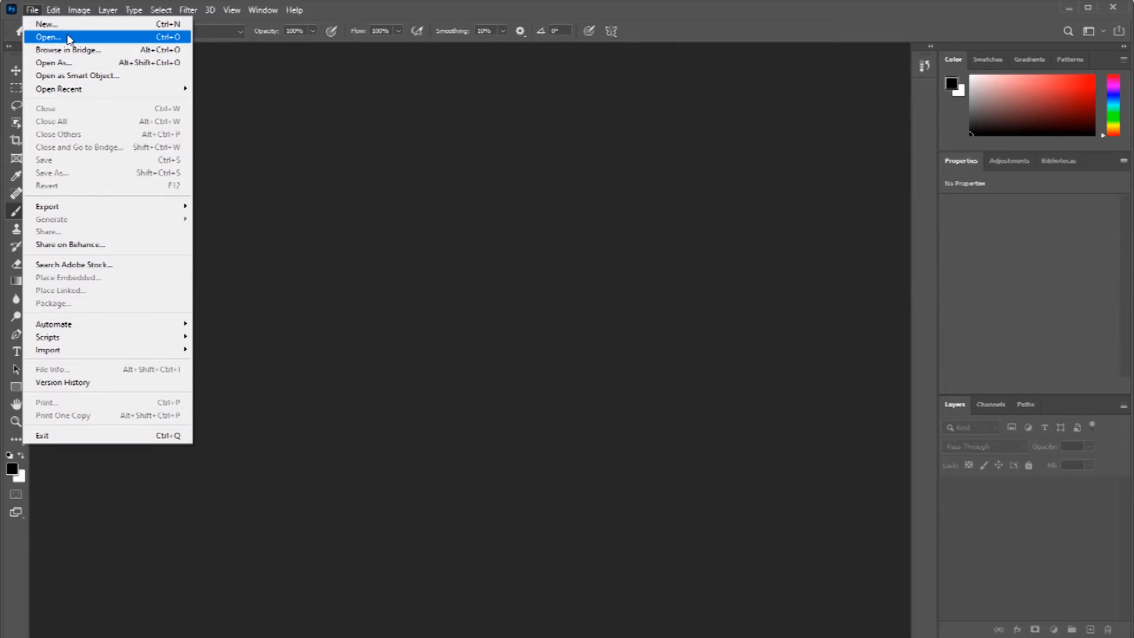
left_click(484, 391)
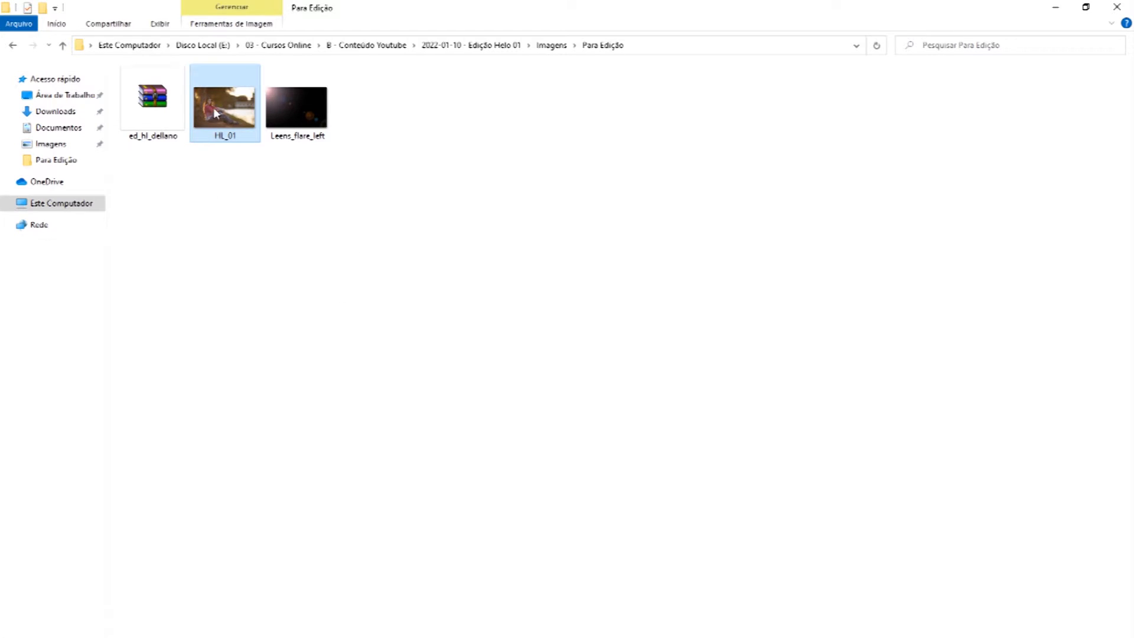
left_click(215, 106)
left_click_drag(214, 106, 478, 324)
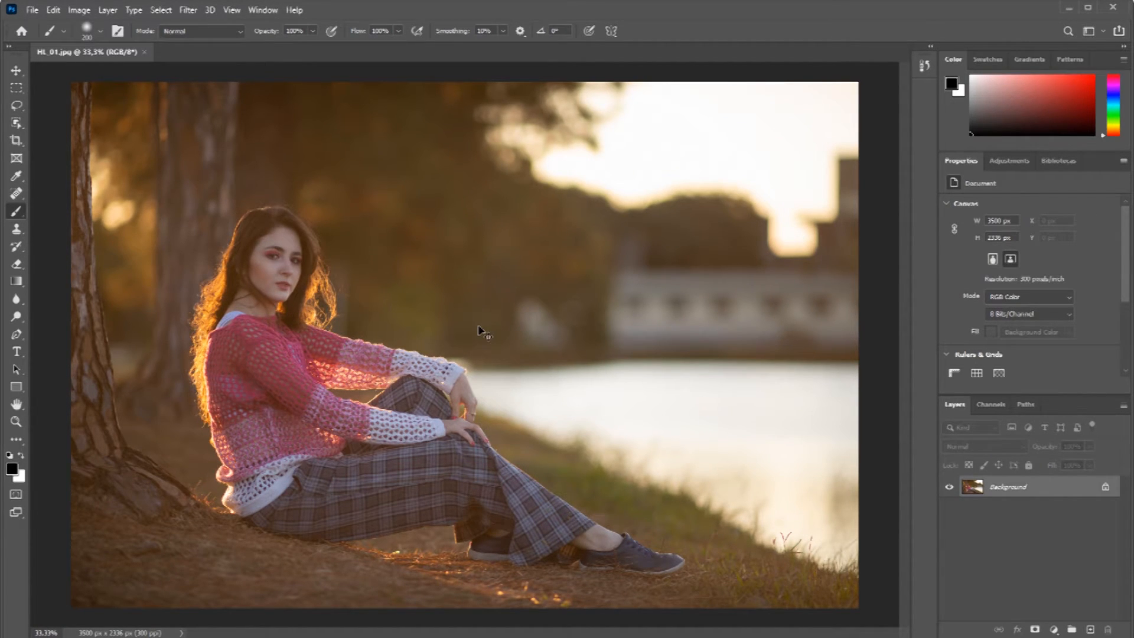
scroll(479, 326, "up", 1)
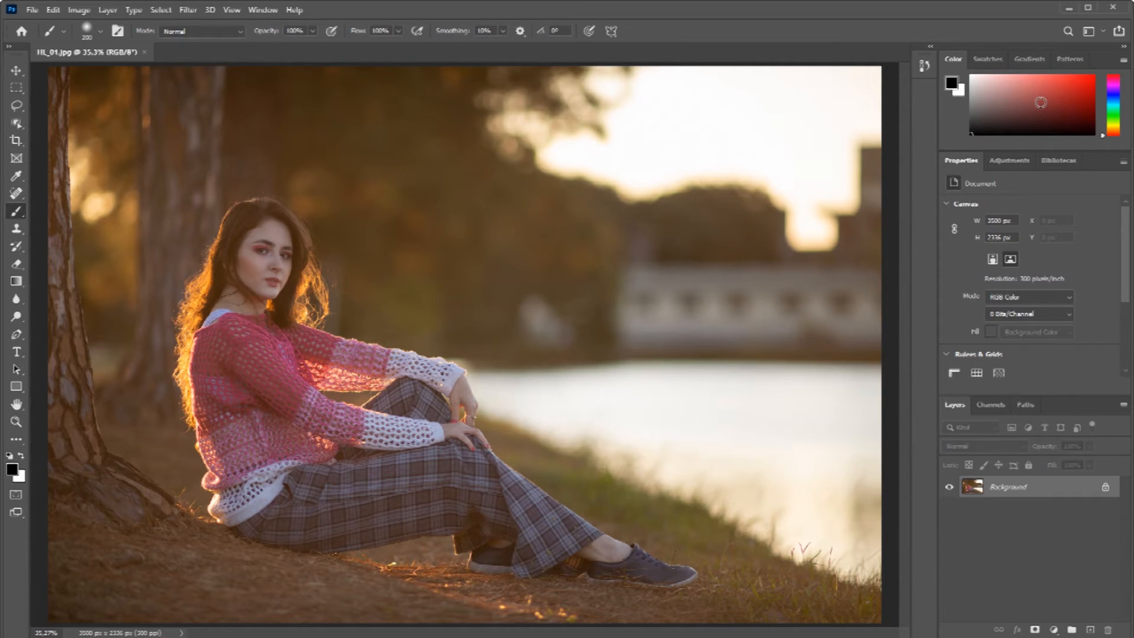
Set the foreground color to red b91919 and activate the Brush tool
left_click(13, 471)
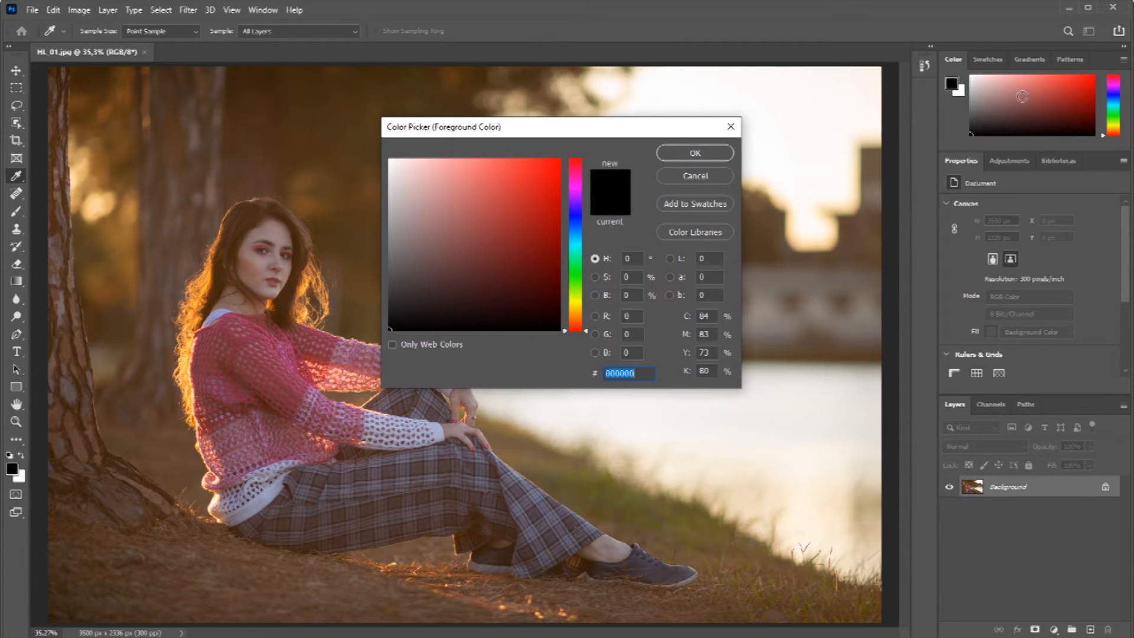
mouse_move(418, 296)
left_mouse_down()
mouse_move(461, 218)
mouse_move(522, 193)
mouse_move(532, 221)
mouse_move(517, 218)
mouse_move(536, 206)
left_mouse_up()
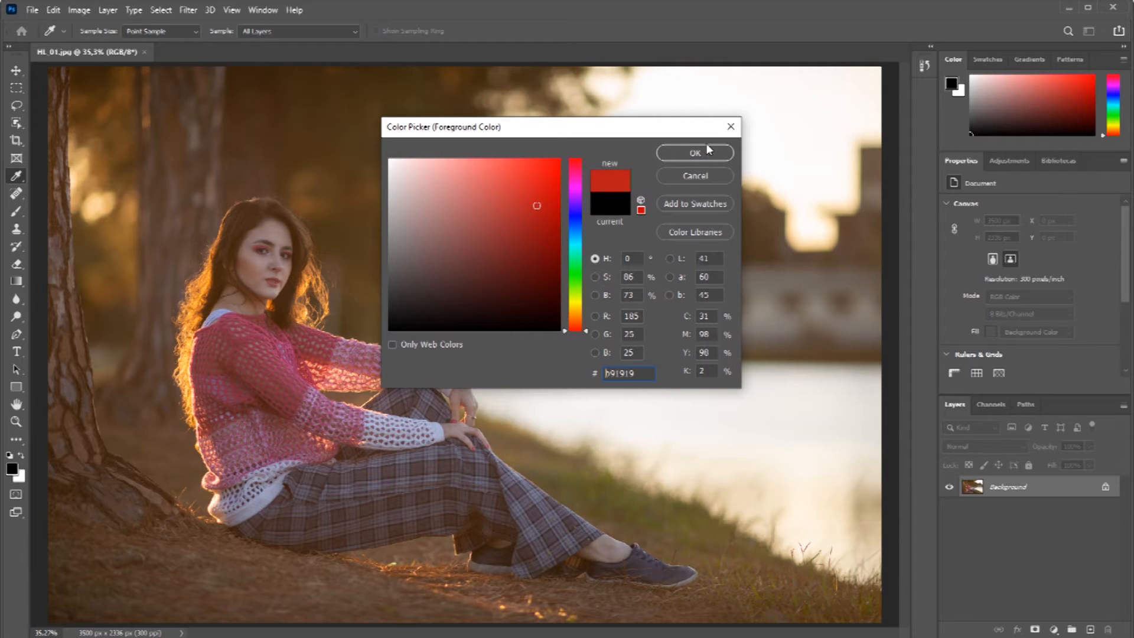
left_click(699, 151)
key("b")
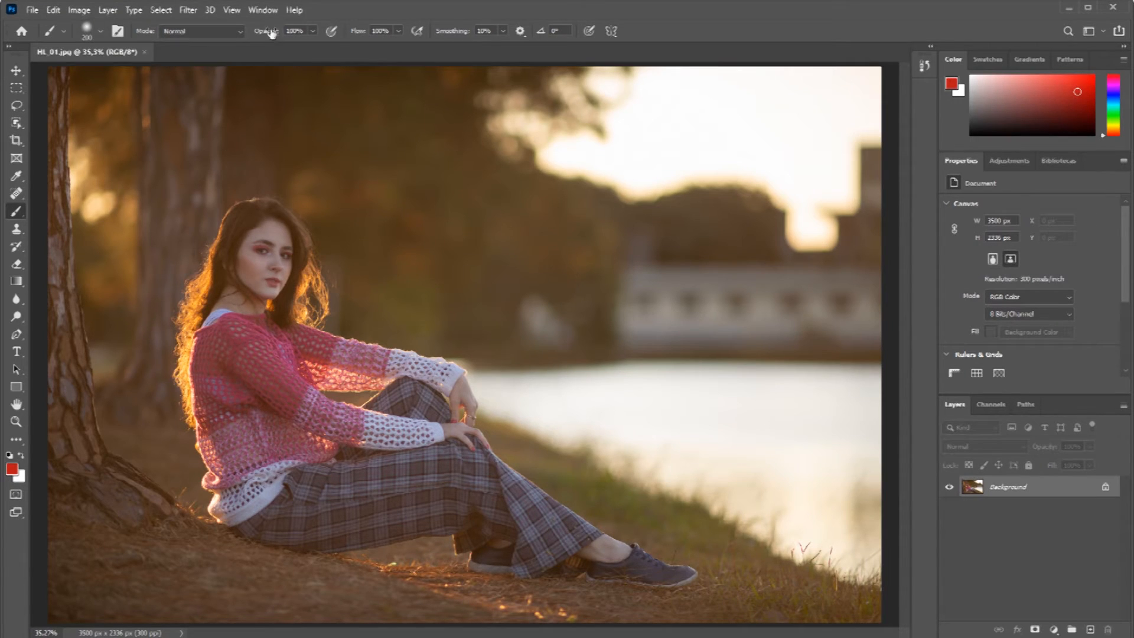
Switch the workspace layout to Photography
left_click(263, 11)
mouse_move(280, 40)
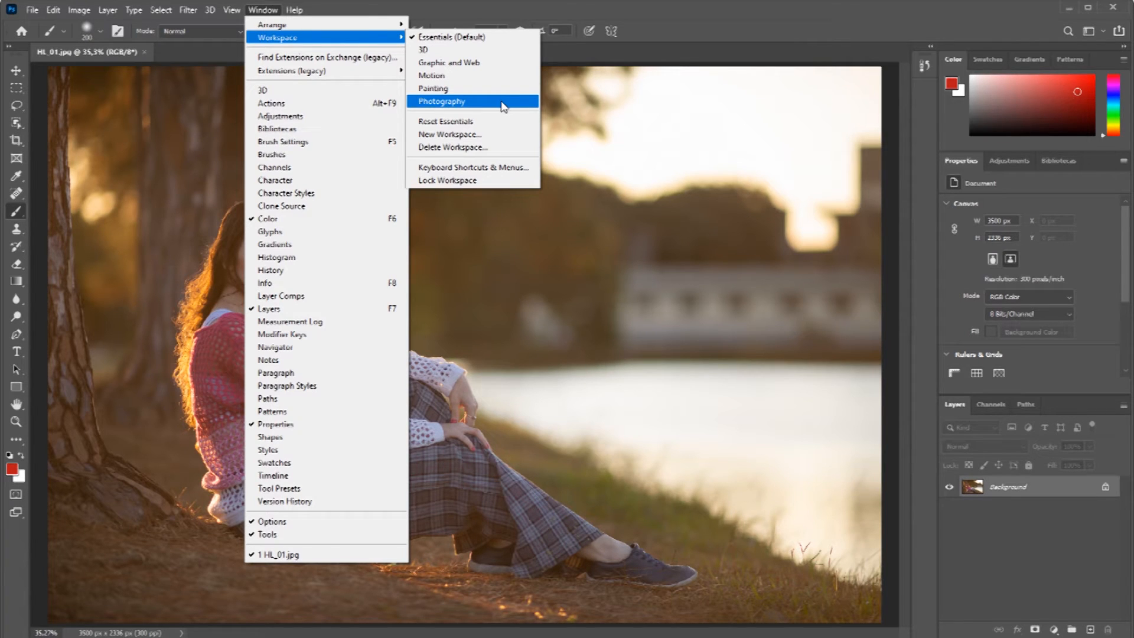
left_click(502, 103)
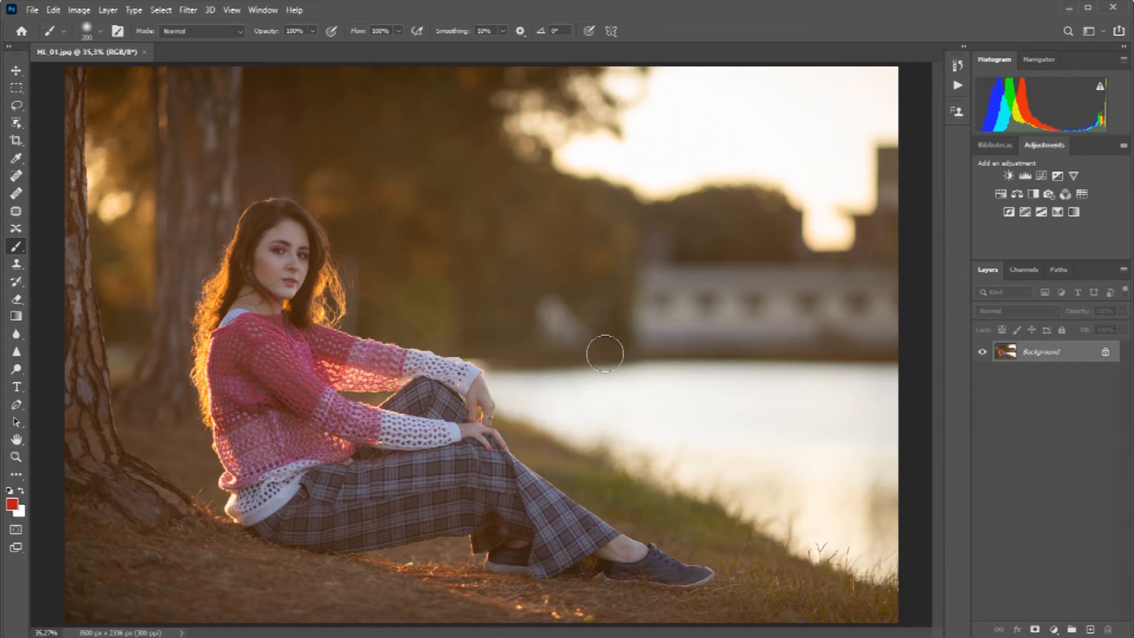
Add a Selective Color adjustment layer above the Background and move its floating properties away from the woman in the photo
left_click(1055, 629)
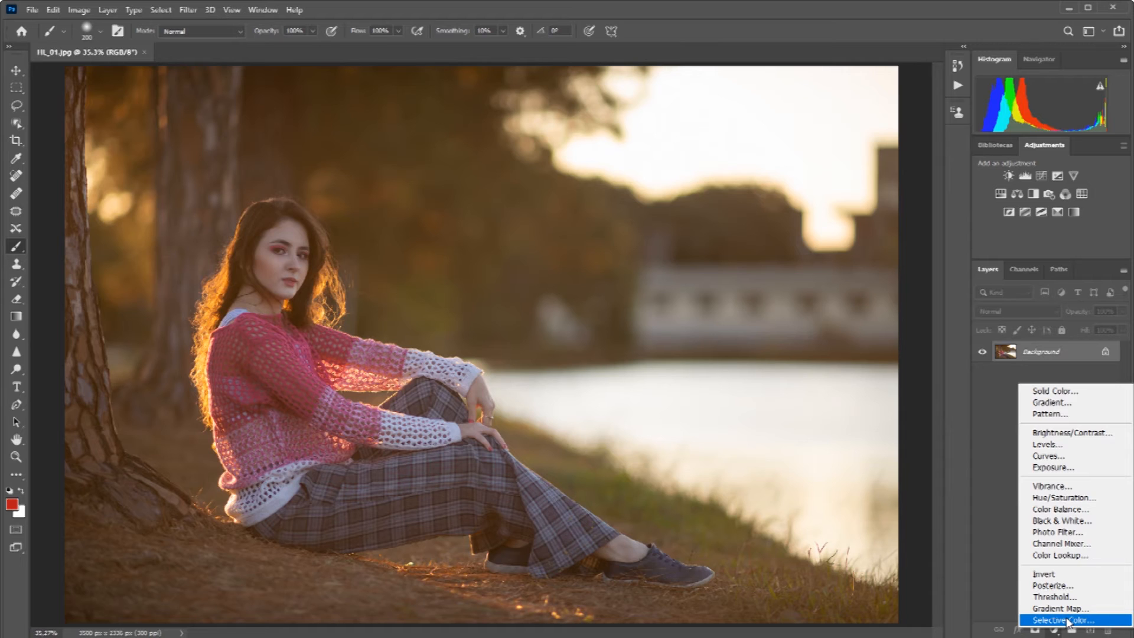
left_click(1058, 212)
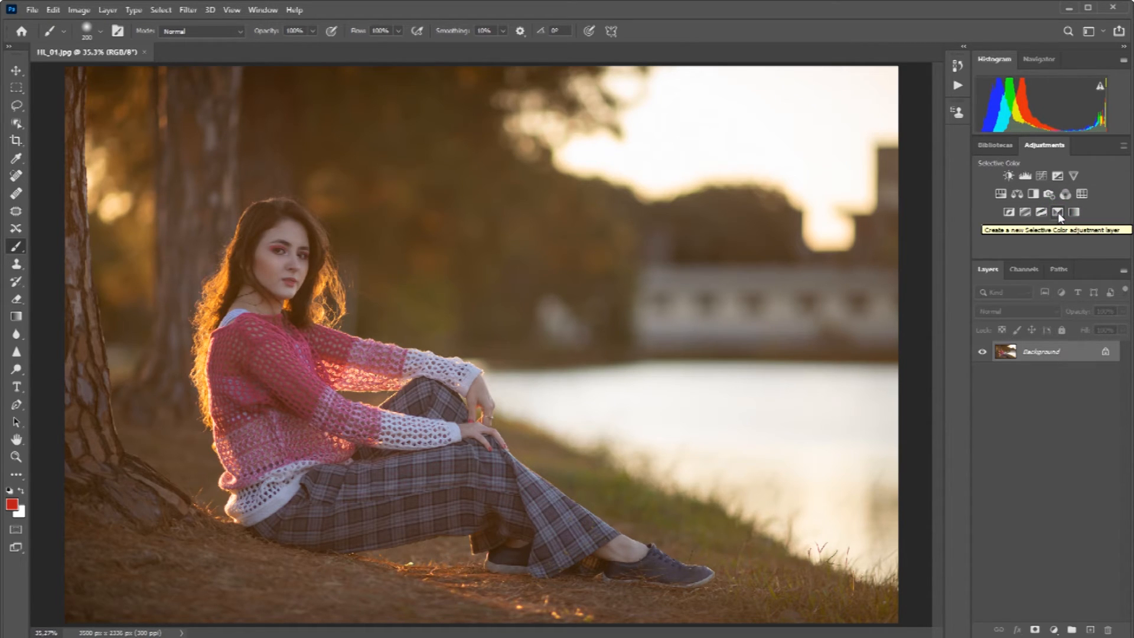
left_click(1058, 212)
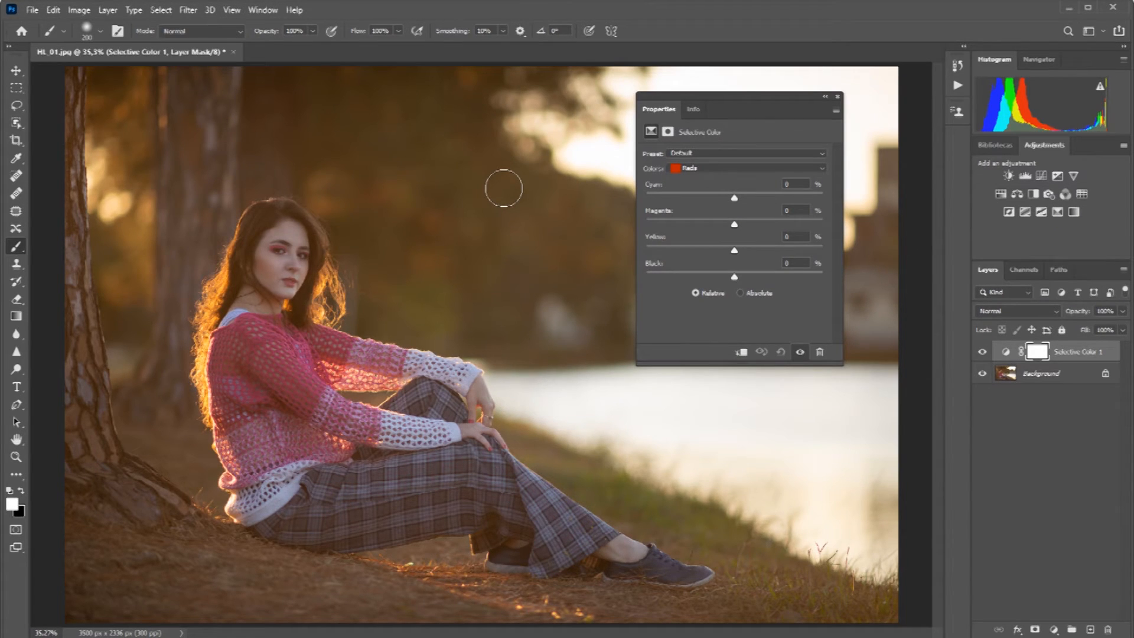
left_click_drag(753, 97, 814, 152)
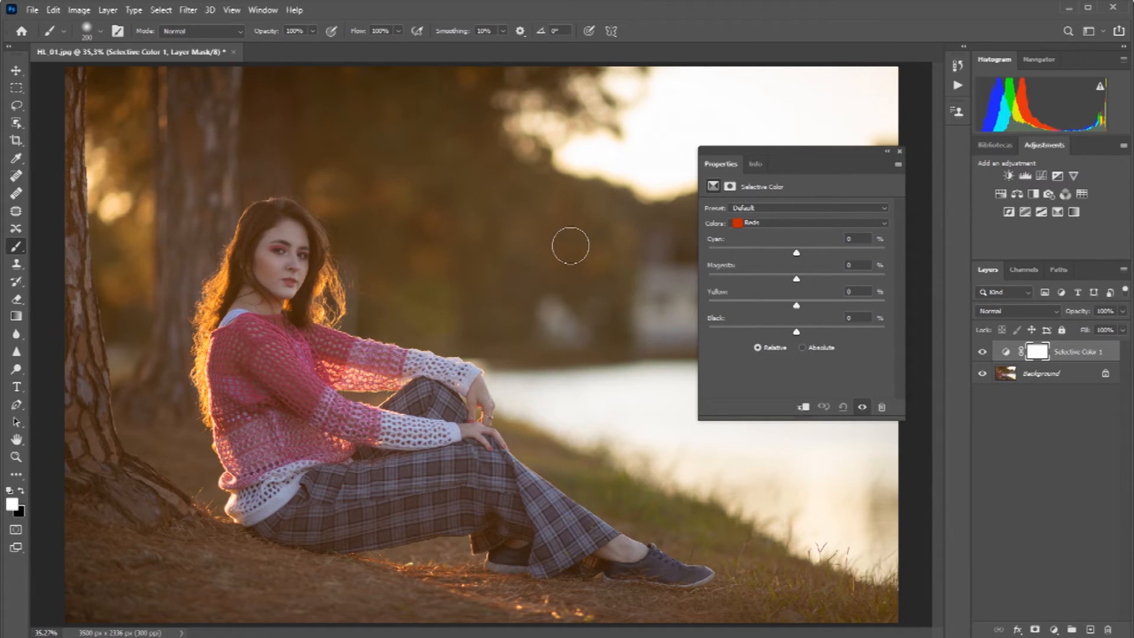
Set Cyan to -100% for the Yellows in the Selective Color adjustment
left_click(778, 222)
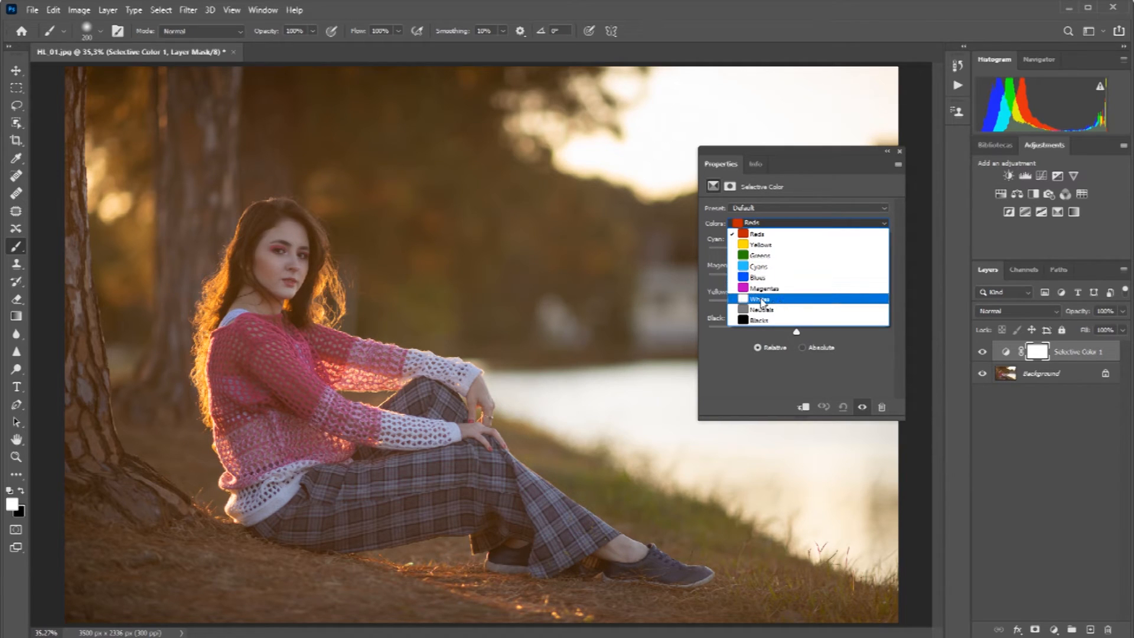
left_click(768, 250)
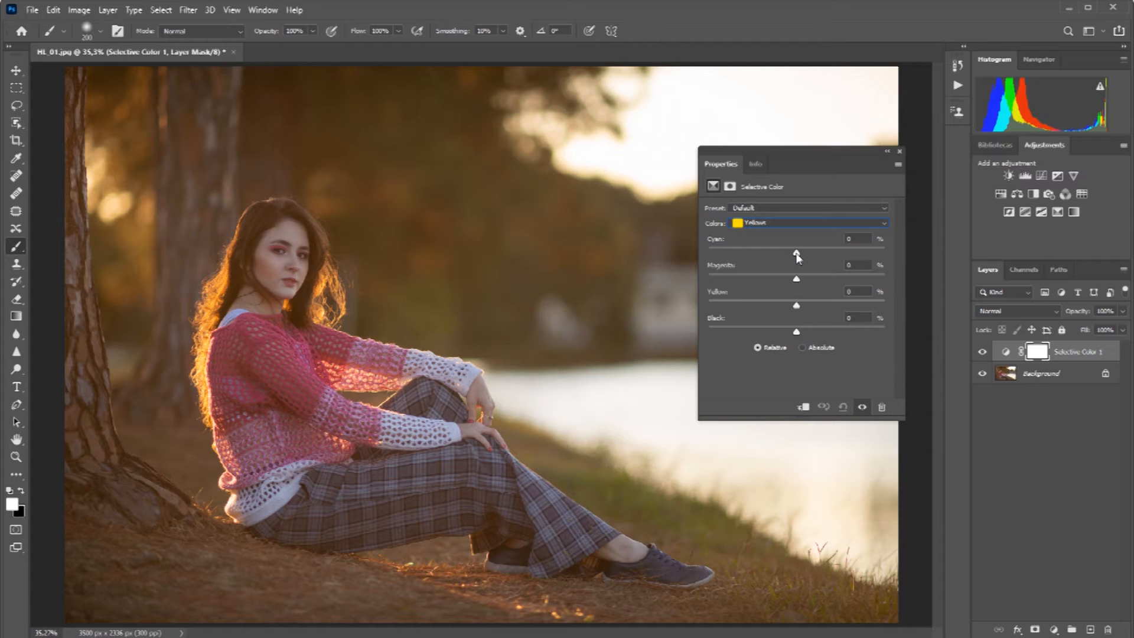
left_click_drag(797, 254, 754, 258)
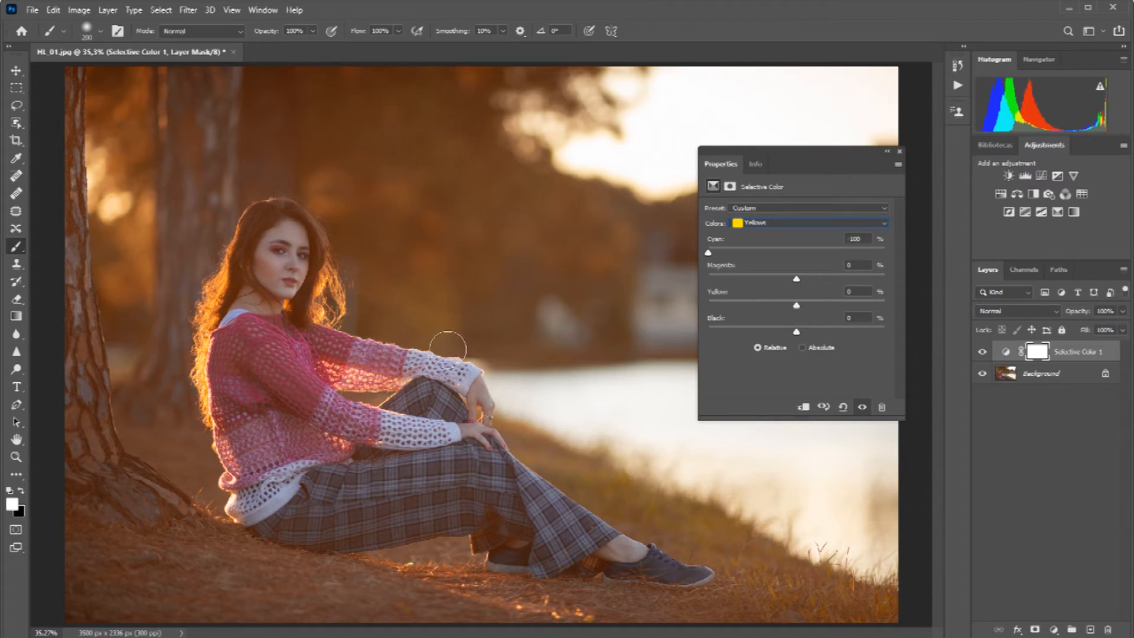
Set the Reds in the Selective Color adjustment to Cyan +27% and Magenta +11%, and close its properties
left_click(799, 223)
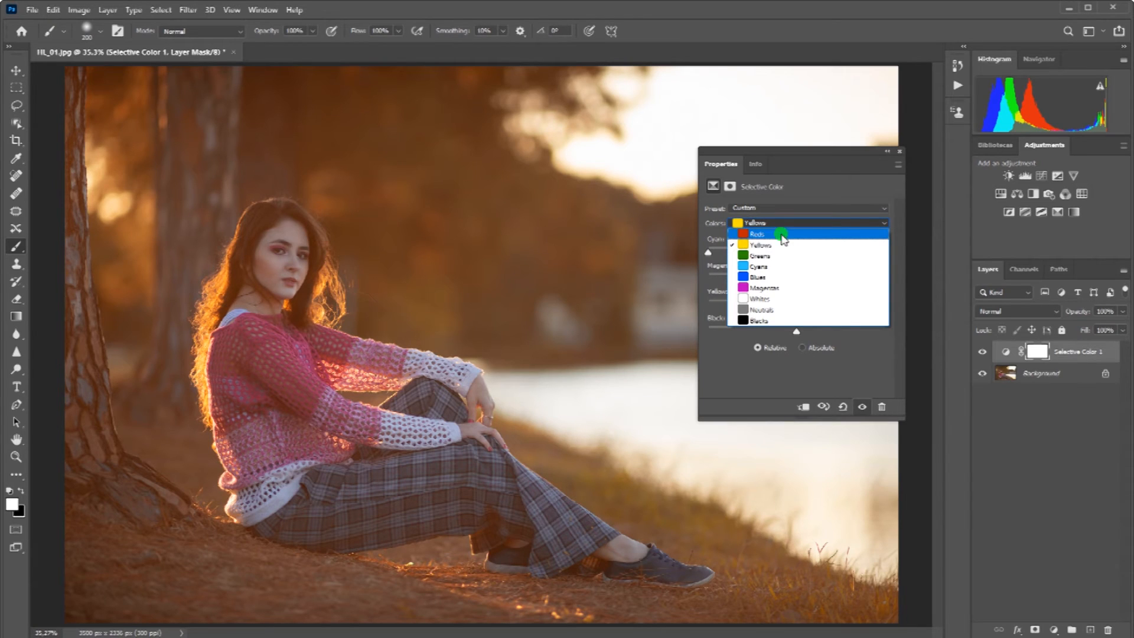
left_click(781, 234)
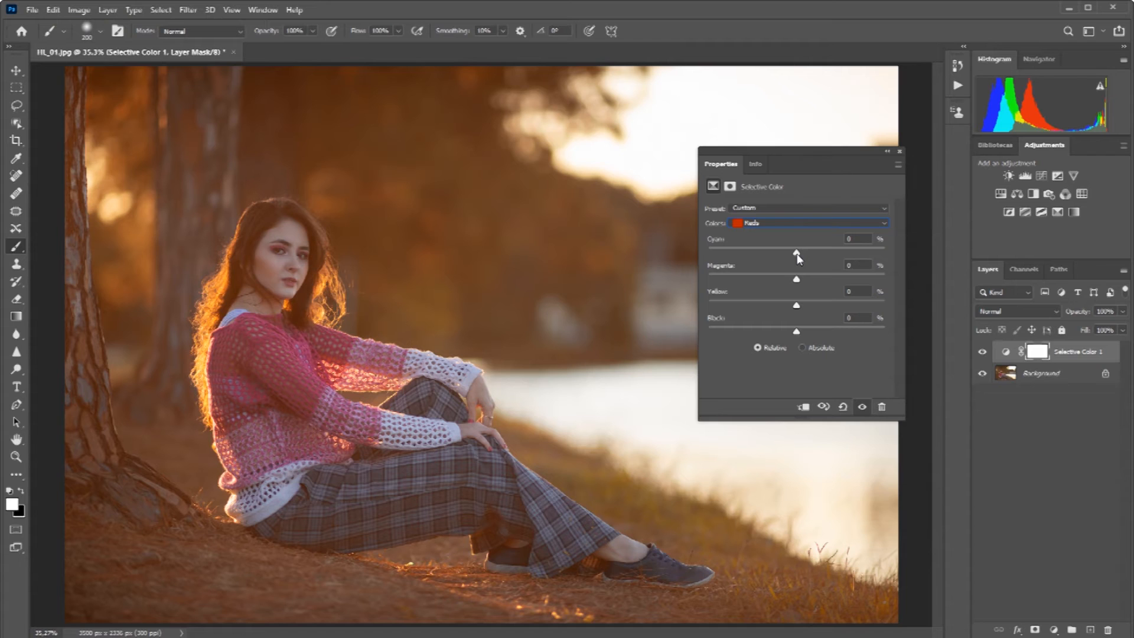
left_click_drag(794, 254, 696, 252)
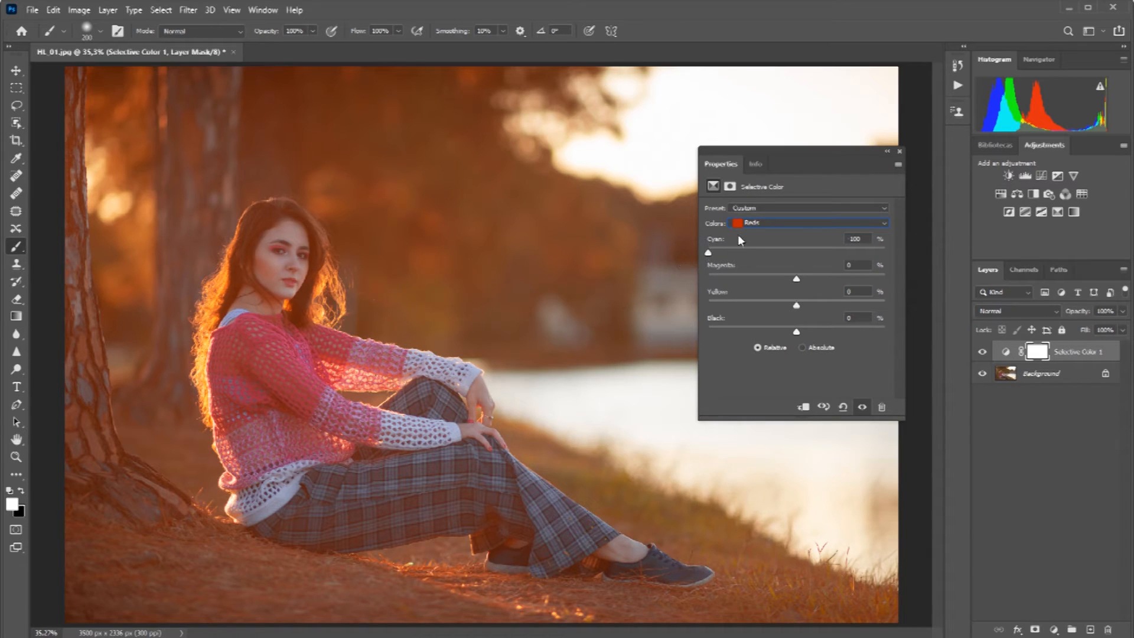
left_click(708, 253)
left_click_drag(791, 255, 822, 255)
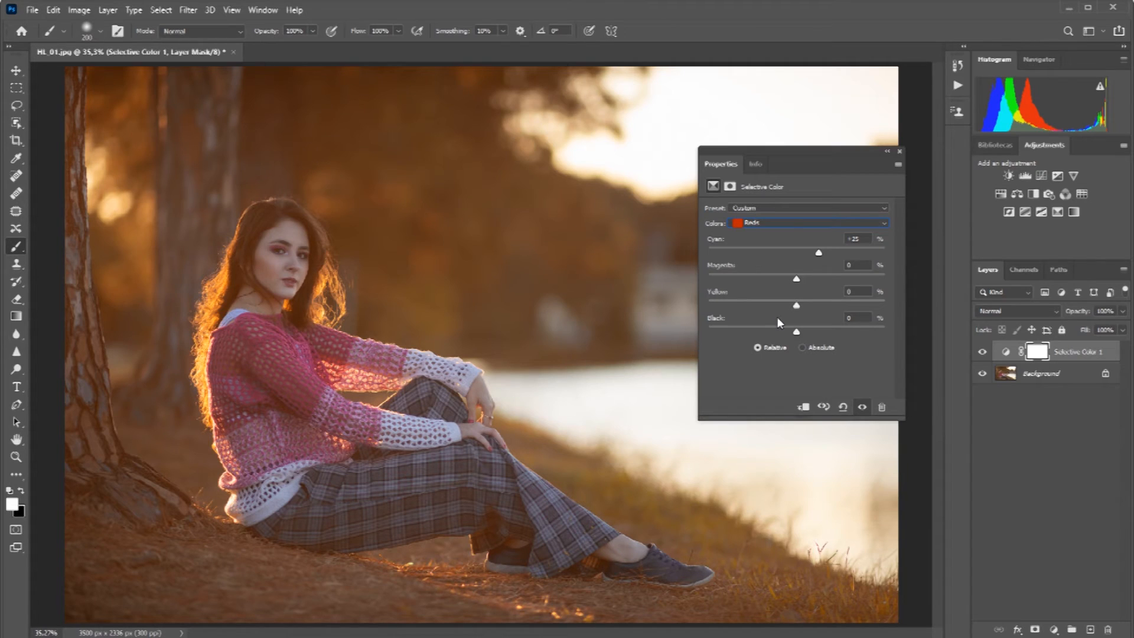
left_click_drag(796, 279, 807, 280)
left_click_drag(823, 251, 774, 249)
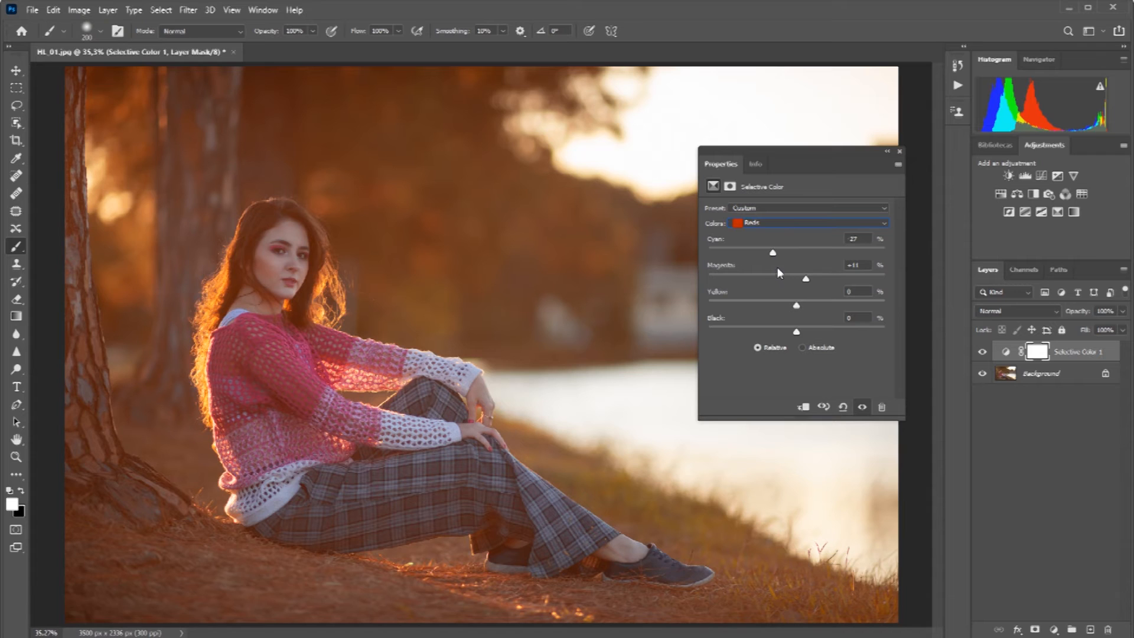
left_click(772, 253)
left_click_drag(788, 257, 819, 253)
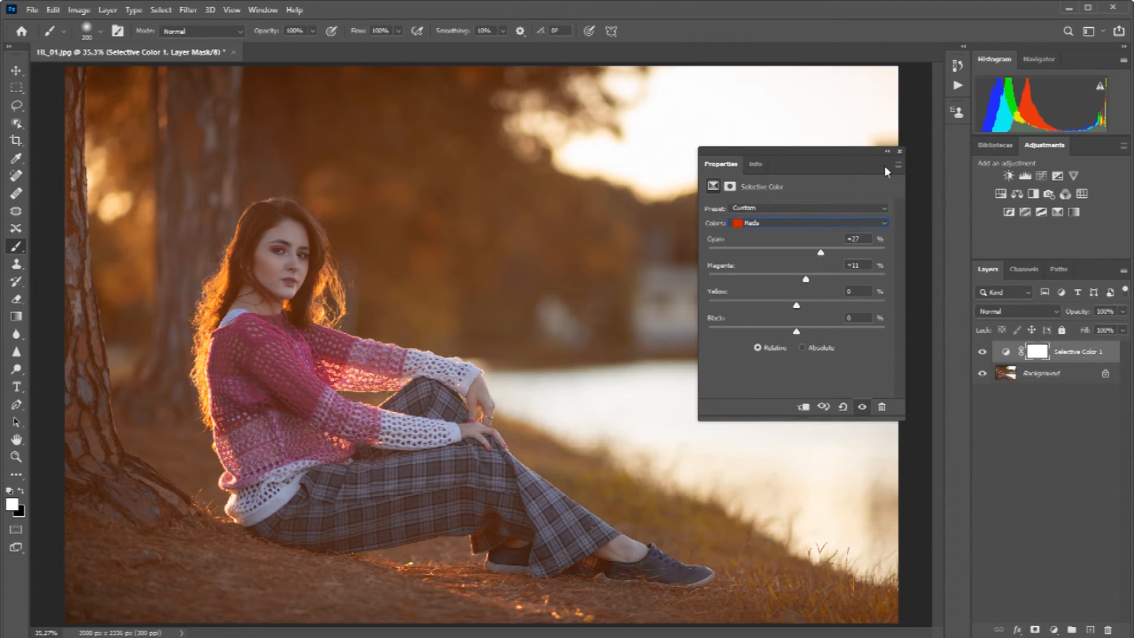
left_click(899, 150)
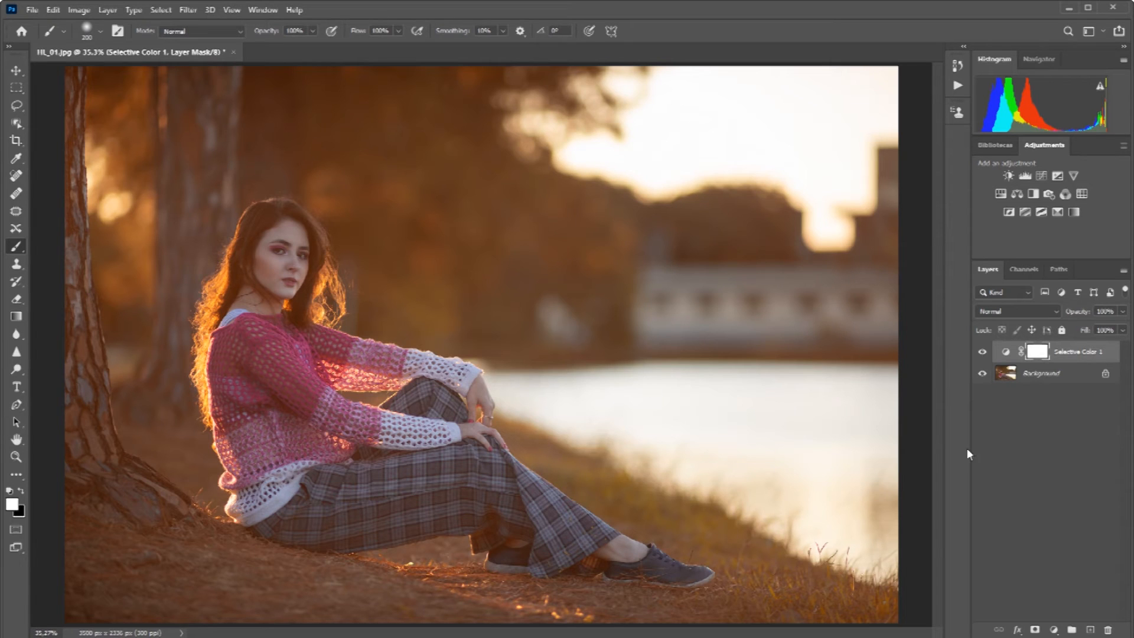
Place the Leens_flare_left image from the Para Edição folder as a full-size layer above the adjustment and return to the Brush tool
key("alt+Tab")
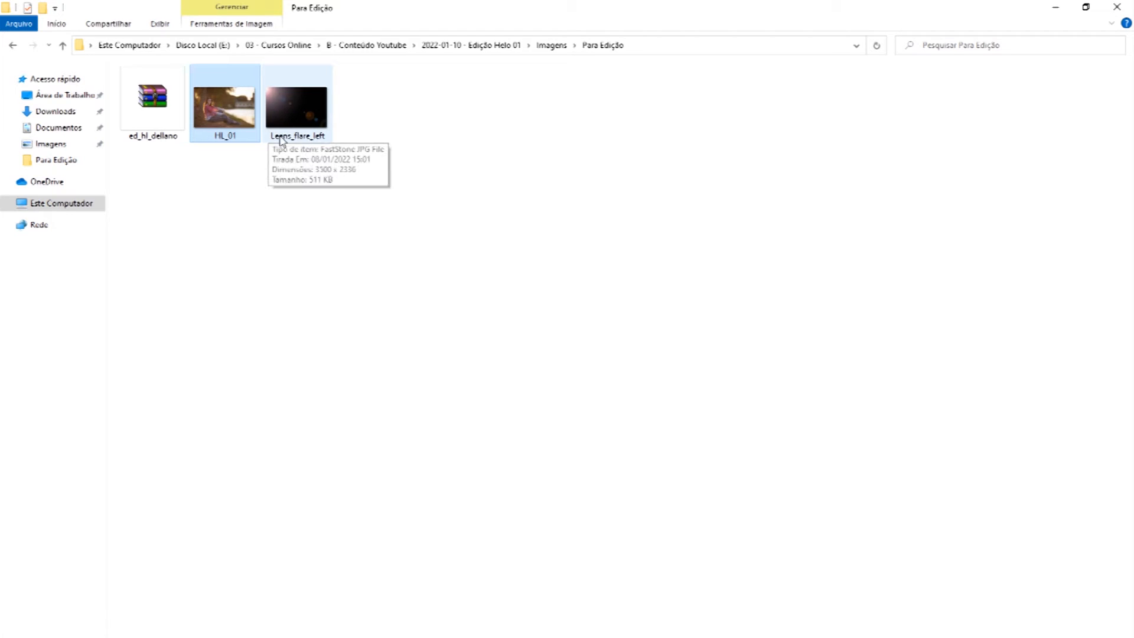
left_click(300, 112)
left_click_drag(310, 142, 309, 286)
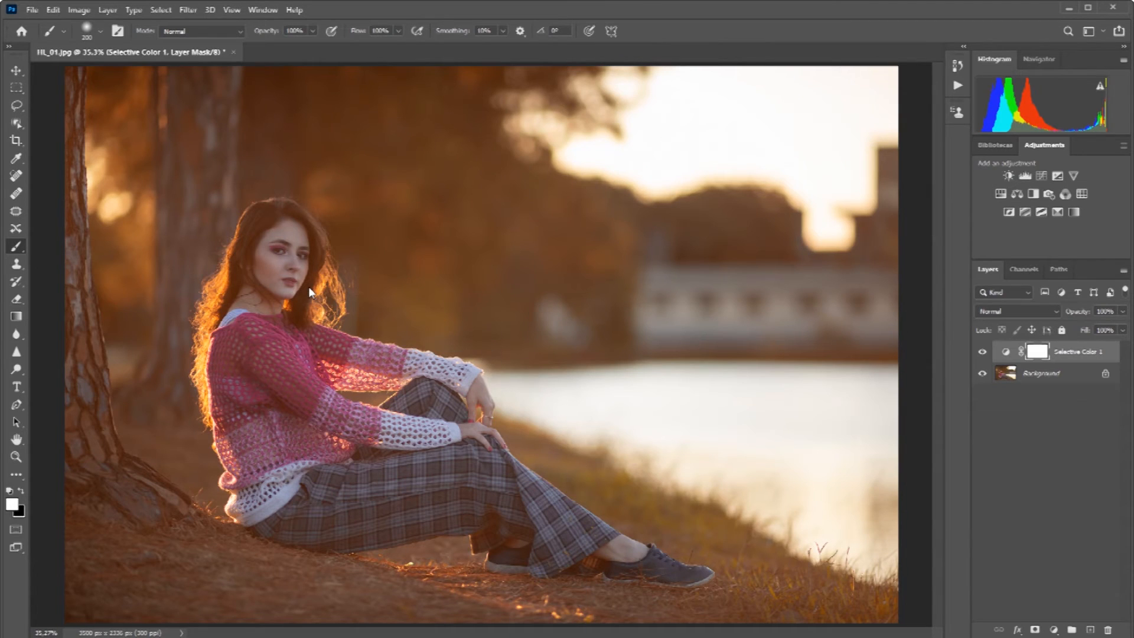
left_click_drag(592, 332, 597, 330)
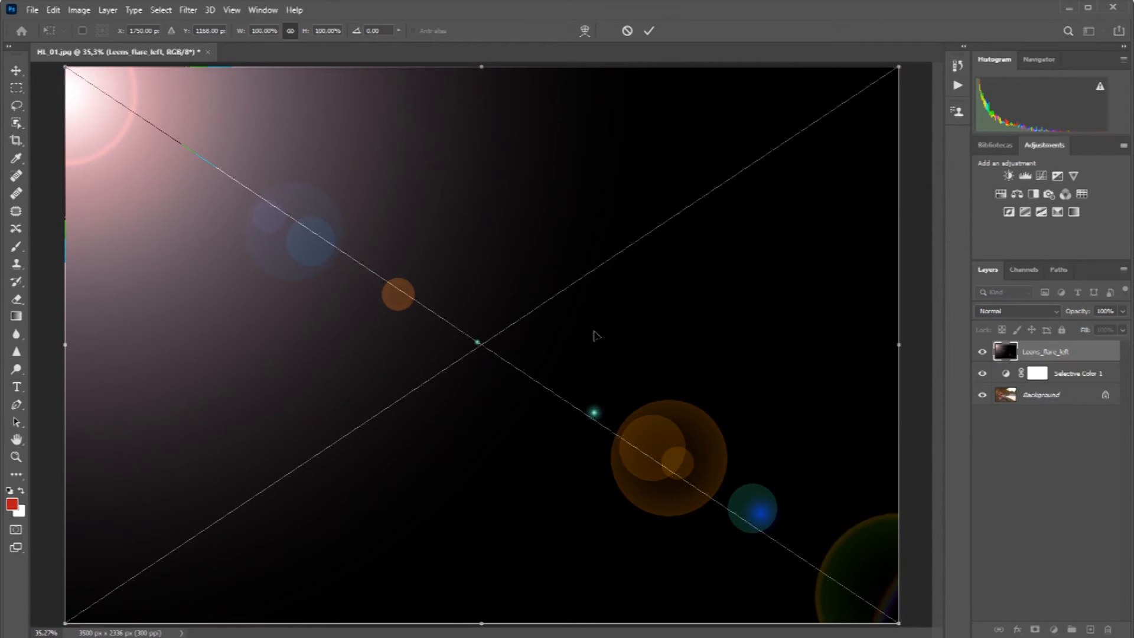
key("Return")
key("b")
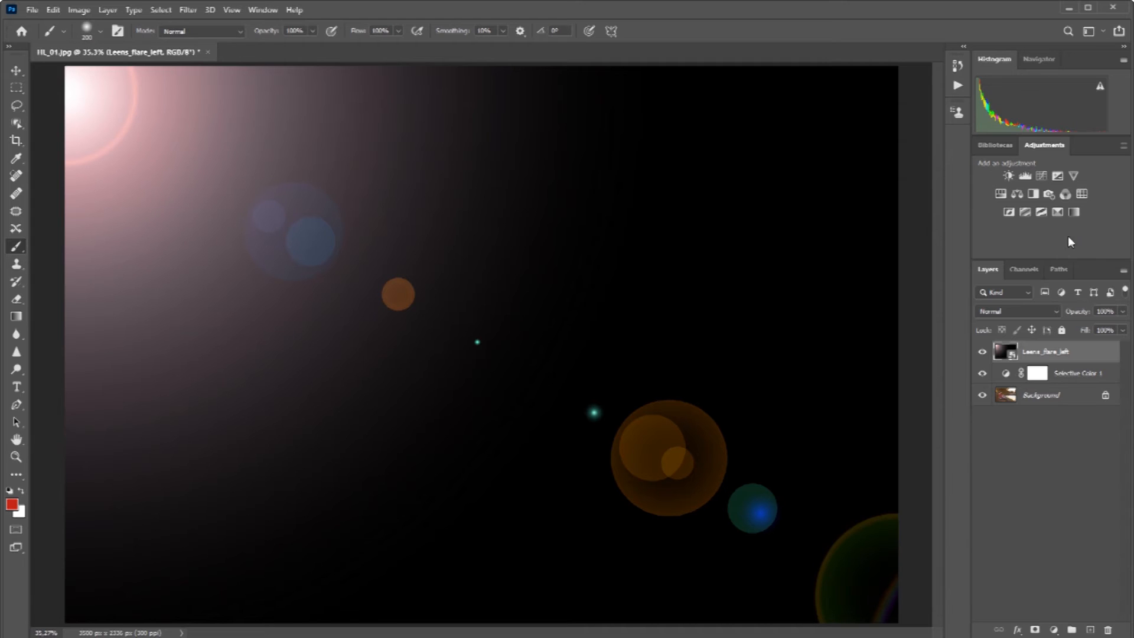
Set the Leens_flare_left layer's blend mode to Soft Light and compare the photo with the layer hidden and shown
left_click(1056, 312)
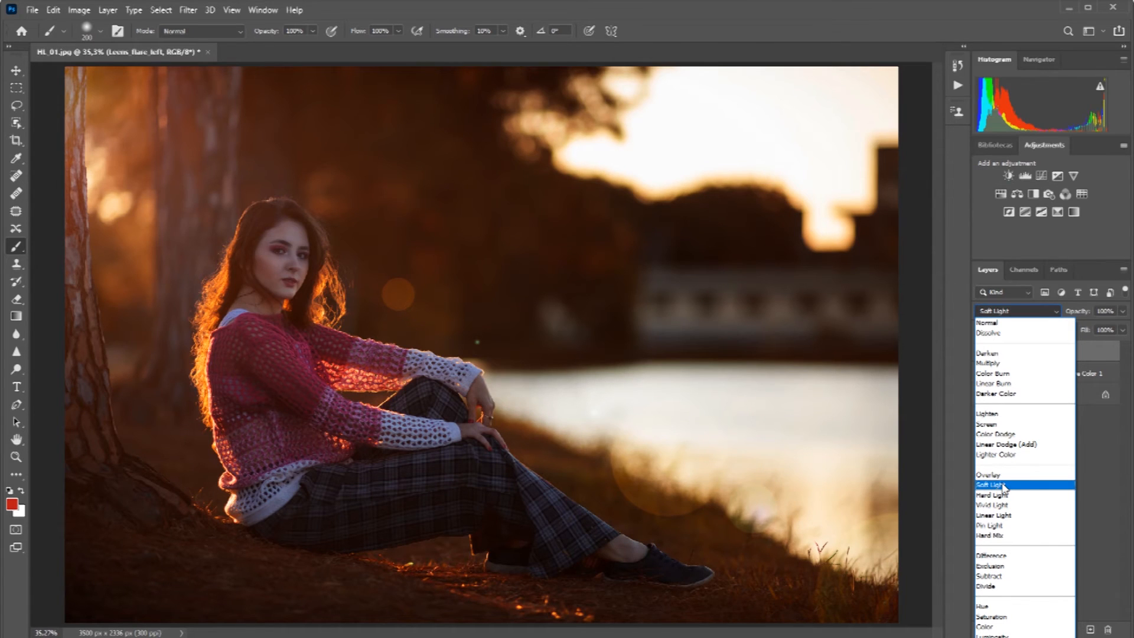
left_click(1004, 486)
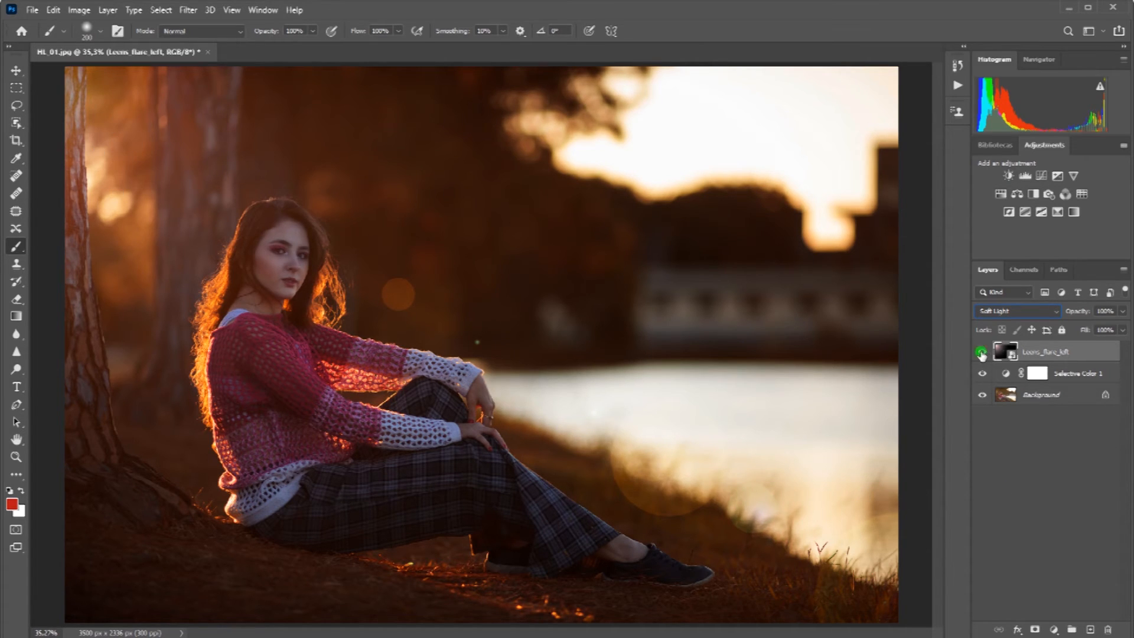
left_click(982, 352)
left_click(982, 352)
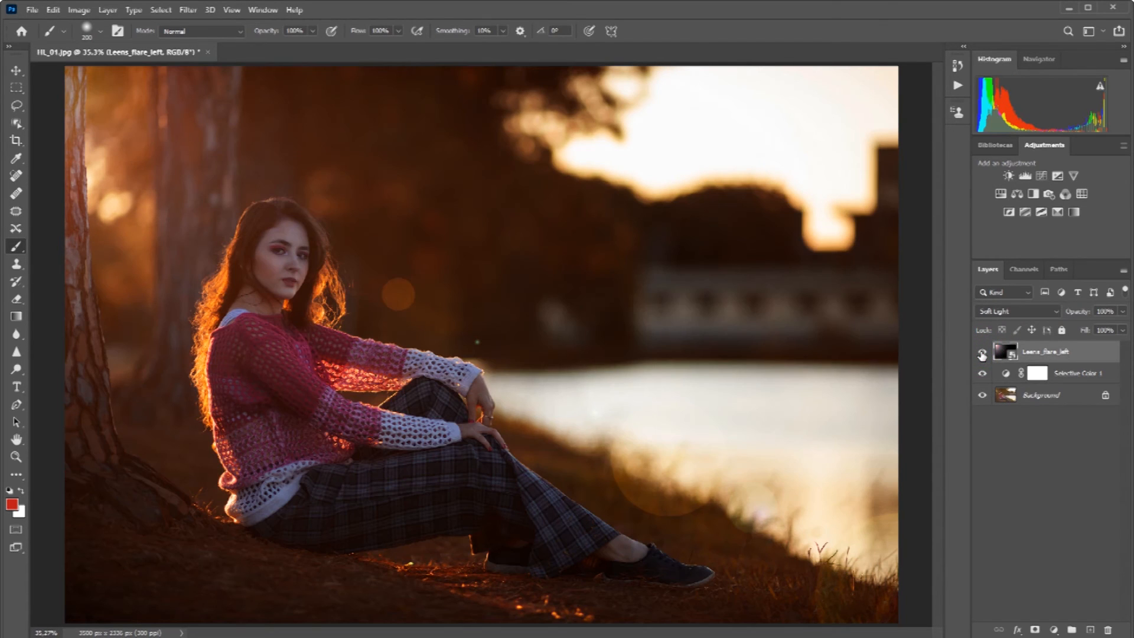
left_click(983, 352)
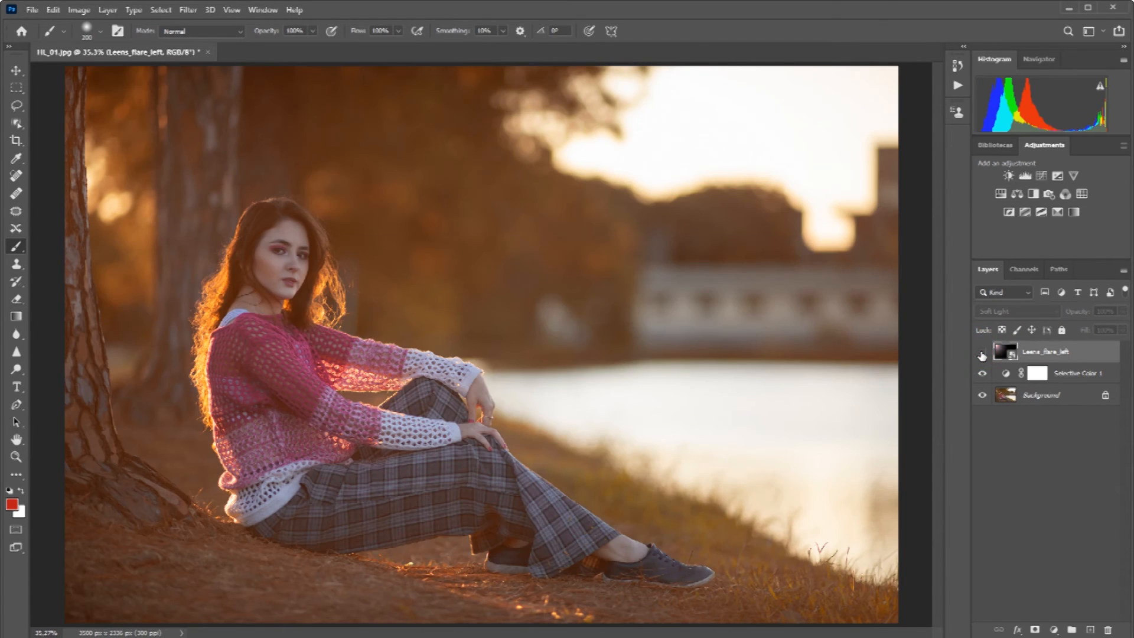
left_click(982, 353)
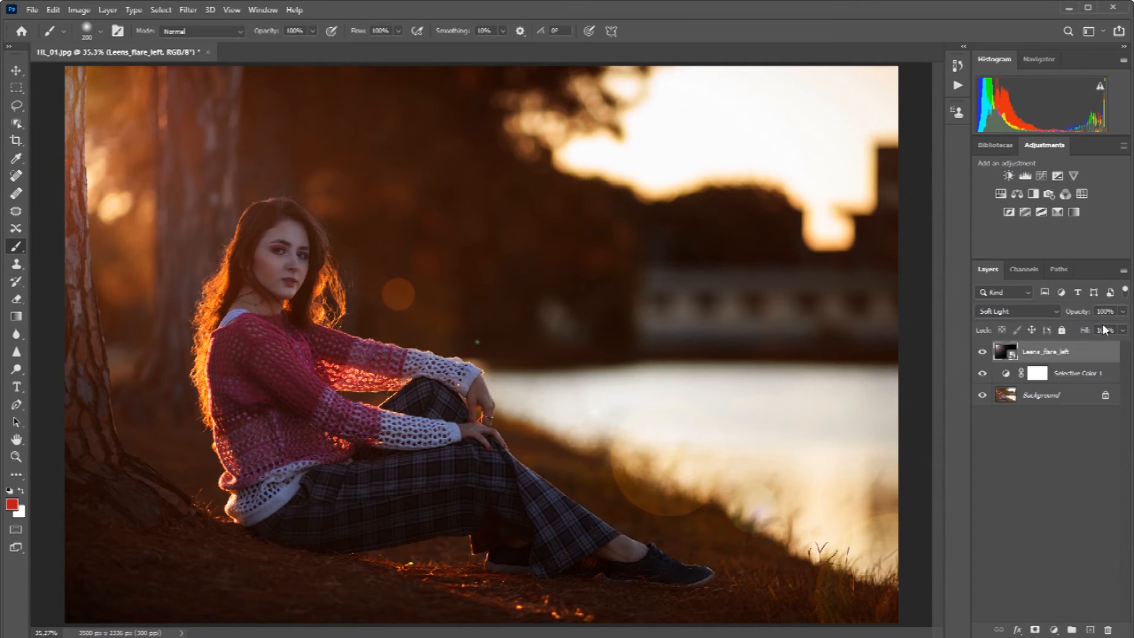
left_click(1123, 312)
mouse_move(1122, 327)
left_mouse_down()
mouse_move(1090, 328)
mouse_move(1121, 327)
left_mouse_up()
left_click(485, 346)
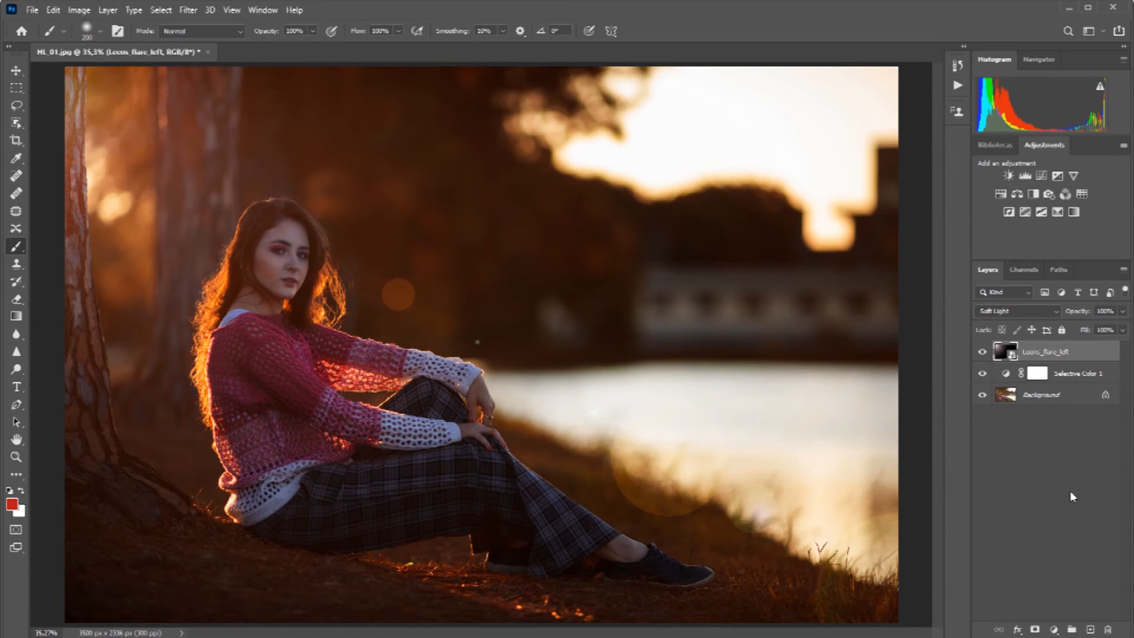
left_click(1055, 630)
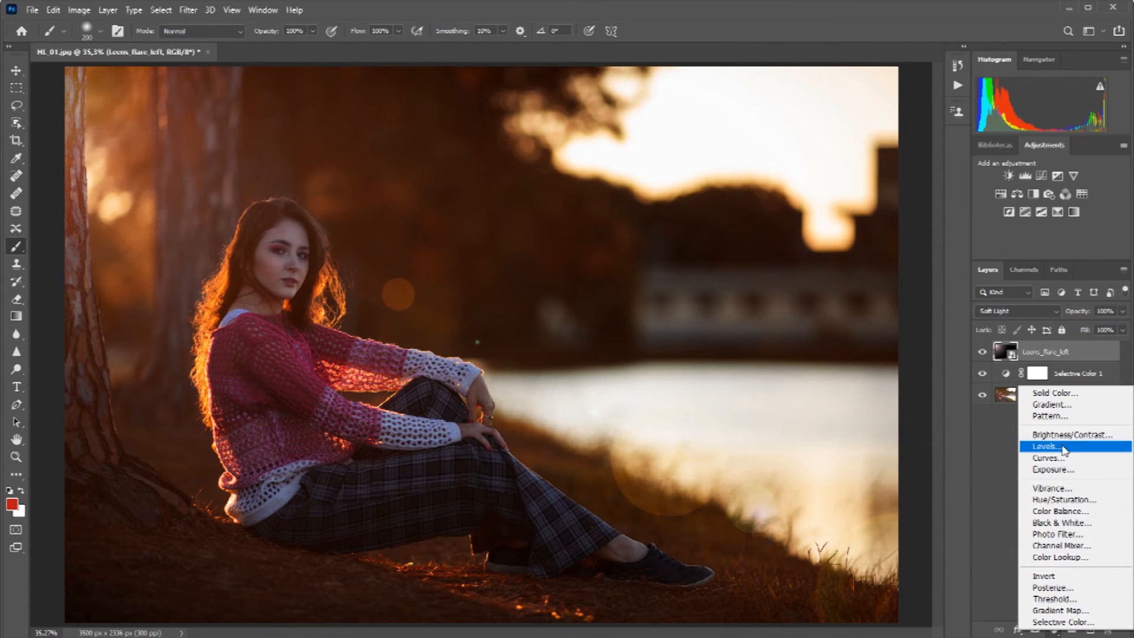
left_click(992, 441)
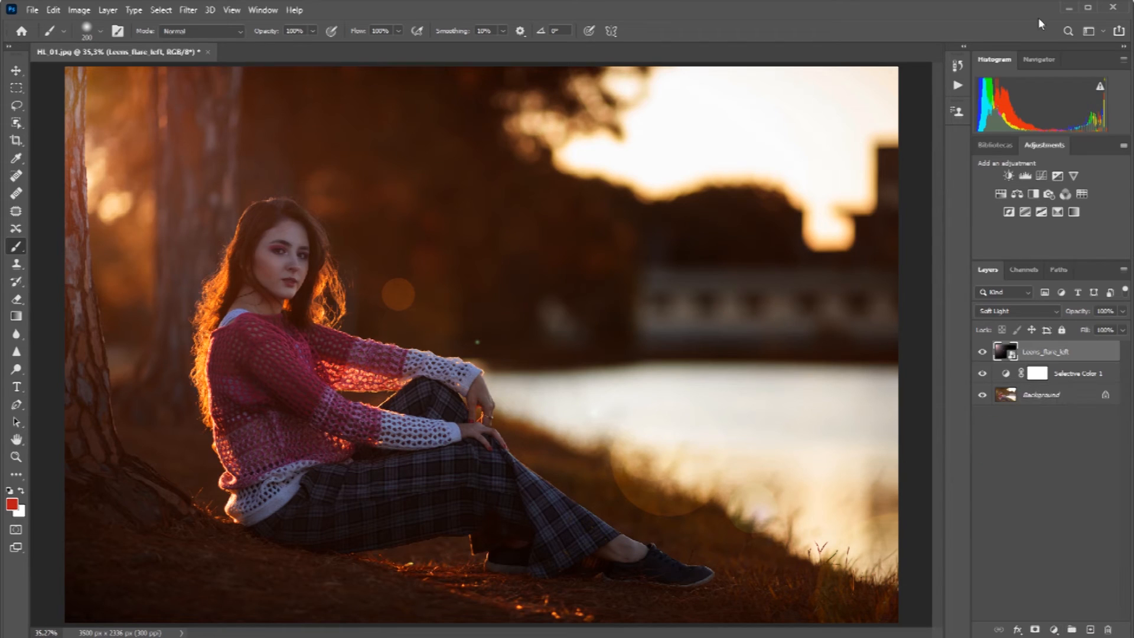
Add a Curves adjustment layer with a steeply raised RGB curve that brightens the photo, and place it directly above the Background
left_click(1041, 177)
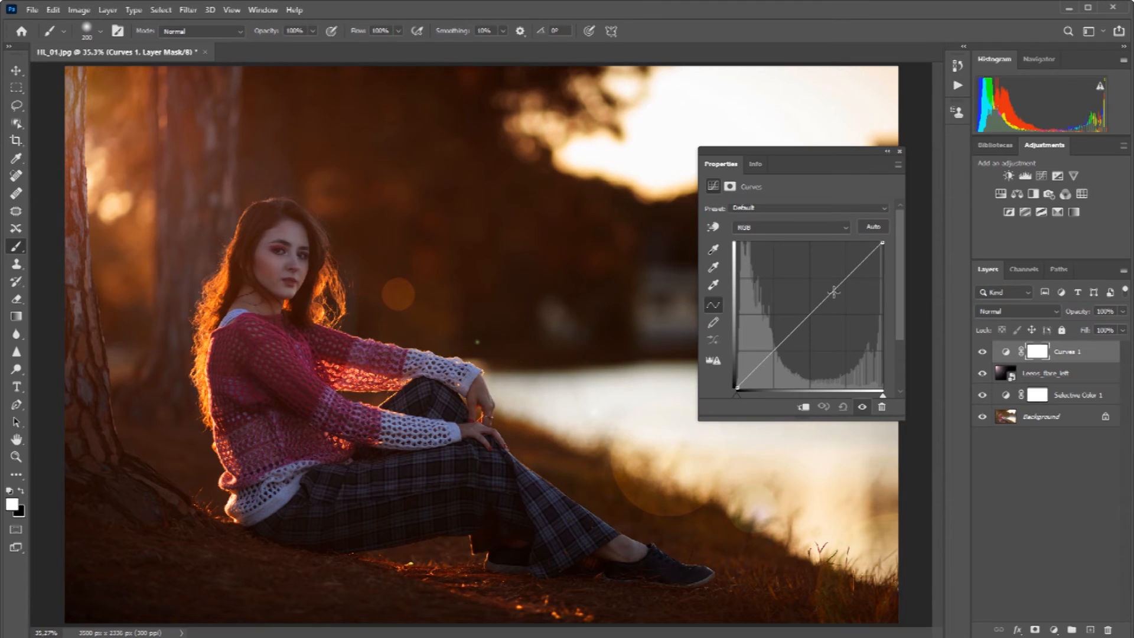
left_click_drag(833, 292, 786, 253)
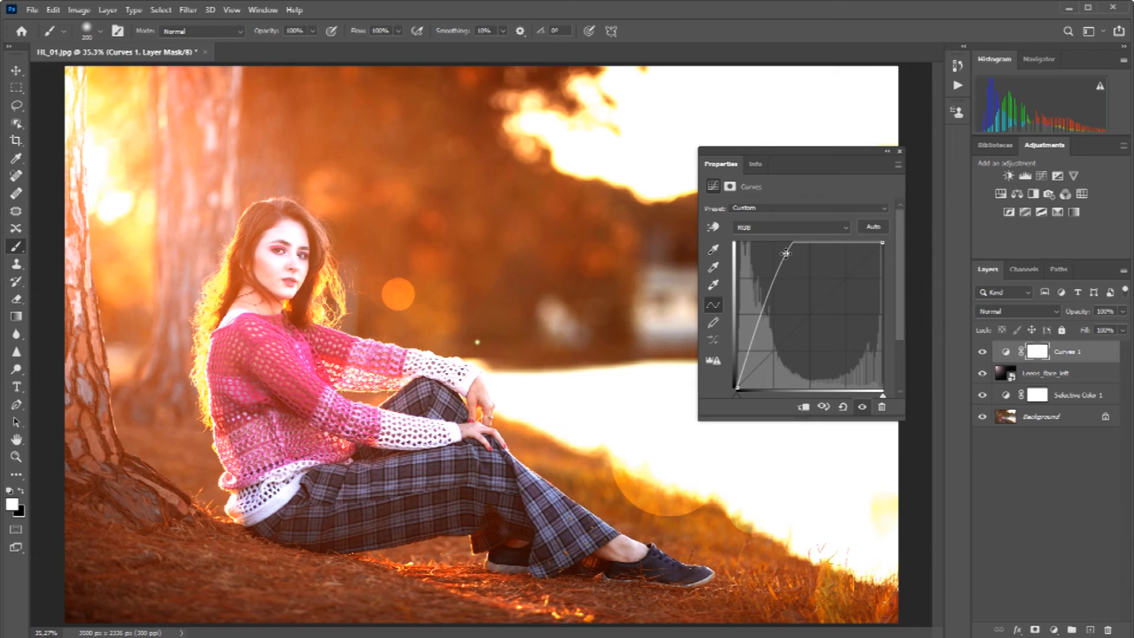
left_click(900, 151)
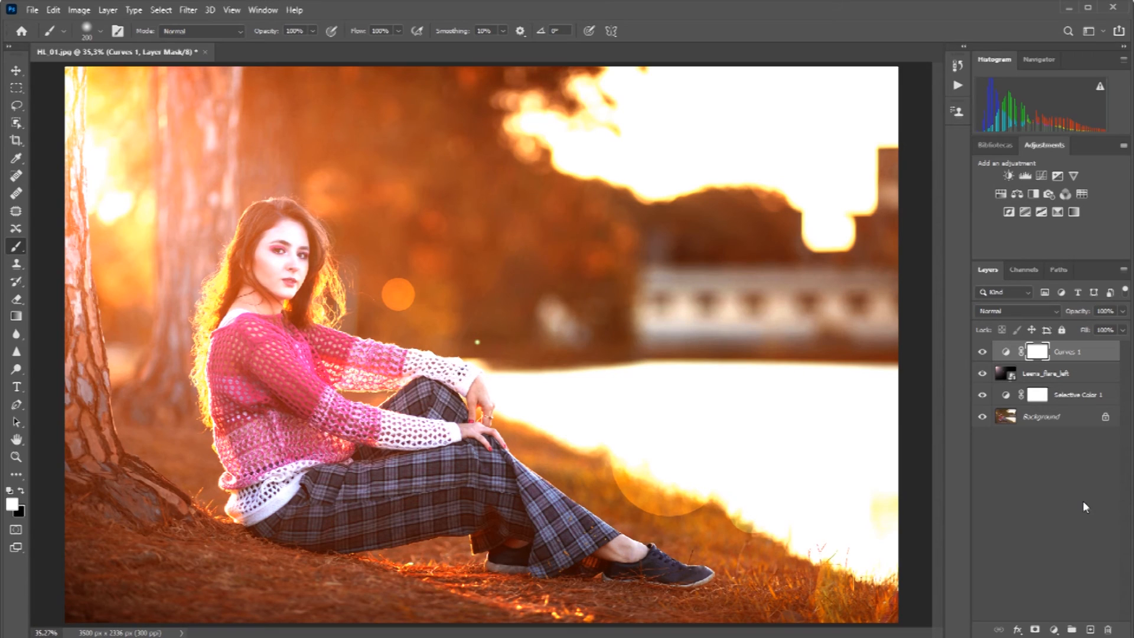
left_click_drag(1091, 353, 1090, 402)
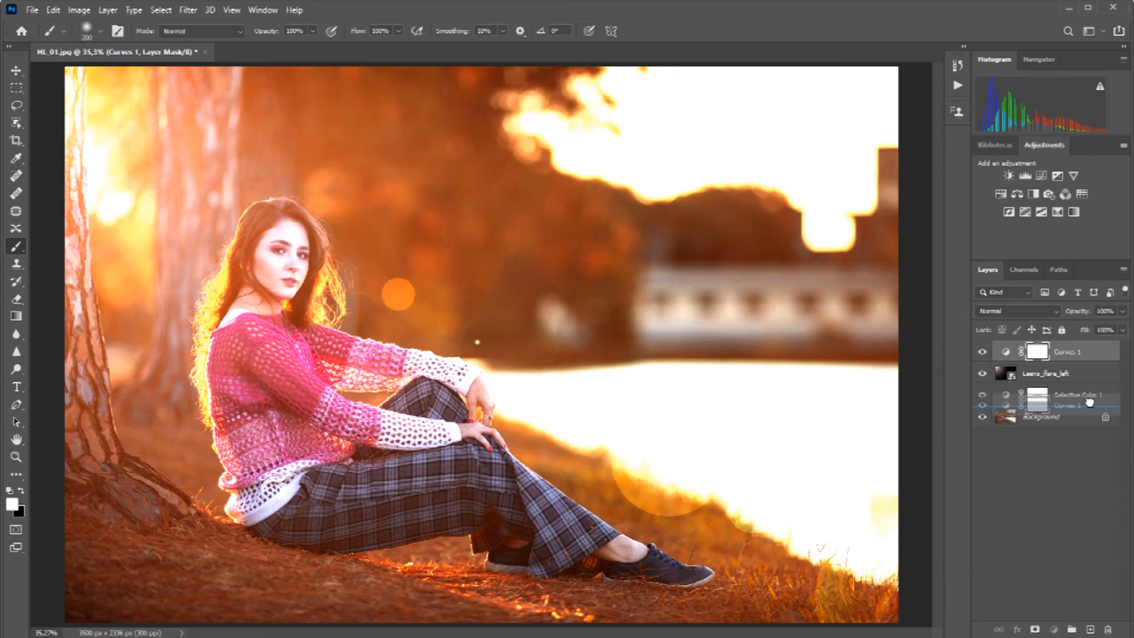
left_click_drag(1090, 403, 1090, 404)
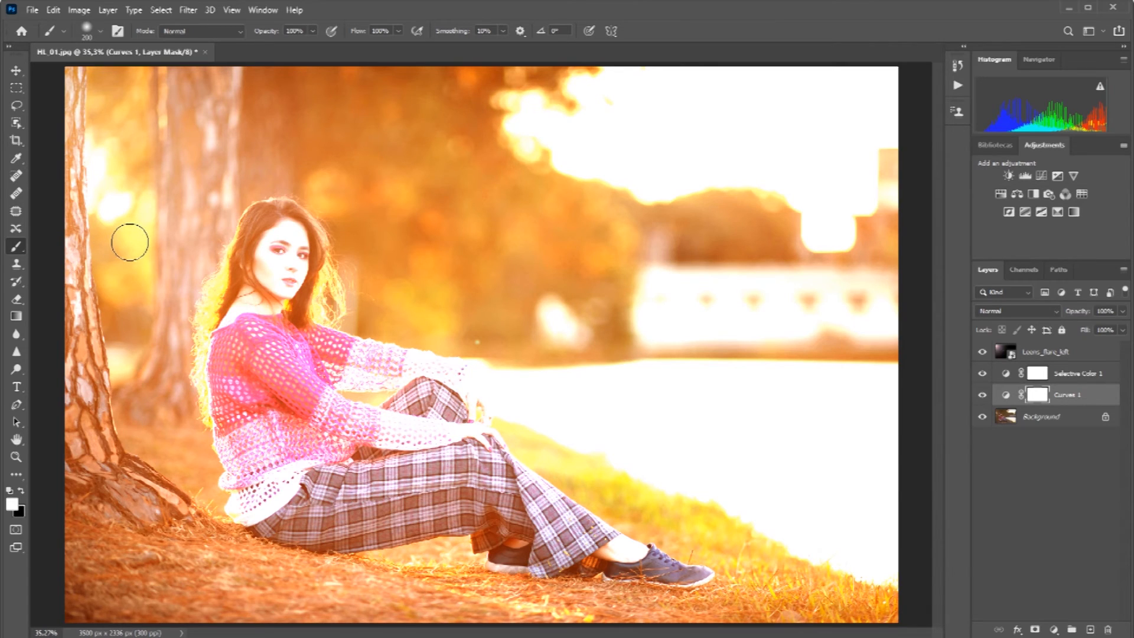
Open the Curves layer's blending options and set the underlying layer's black Blend If slider to 73
left_click(1107, 398)
double_click(1107, 398)
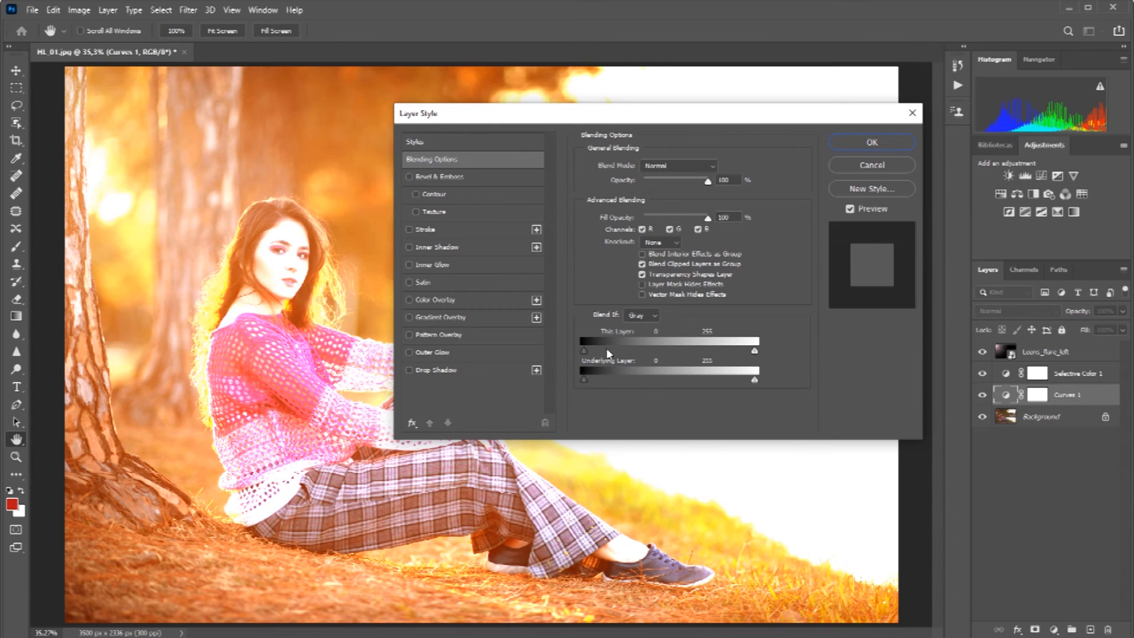
left_click(584, 381)
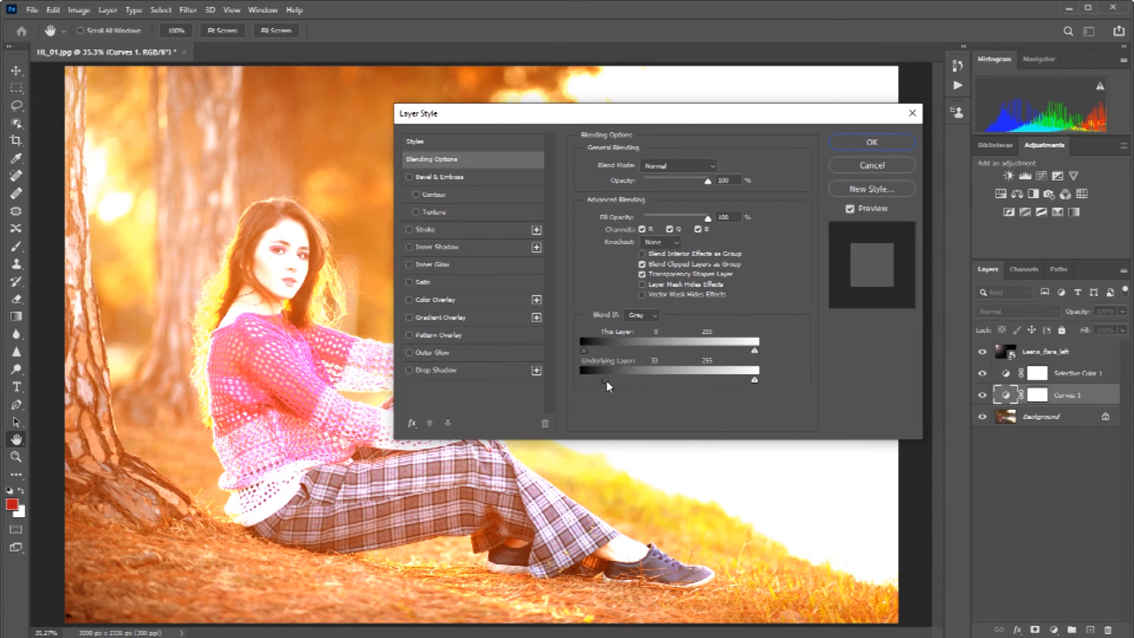
left_click_drag(610, 382, 632, 380)
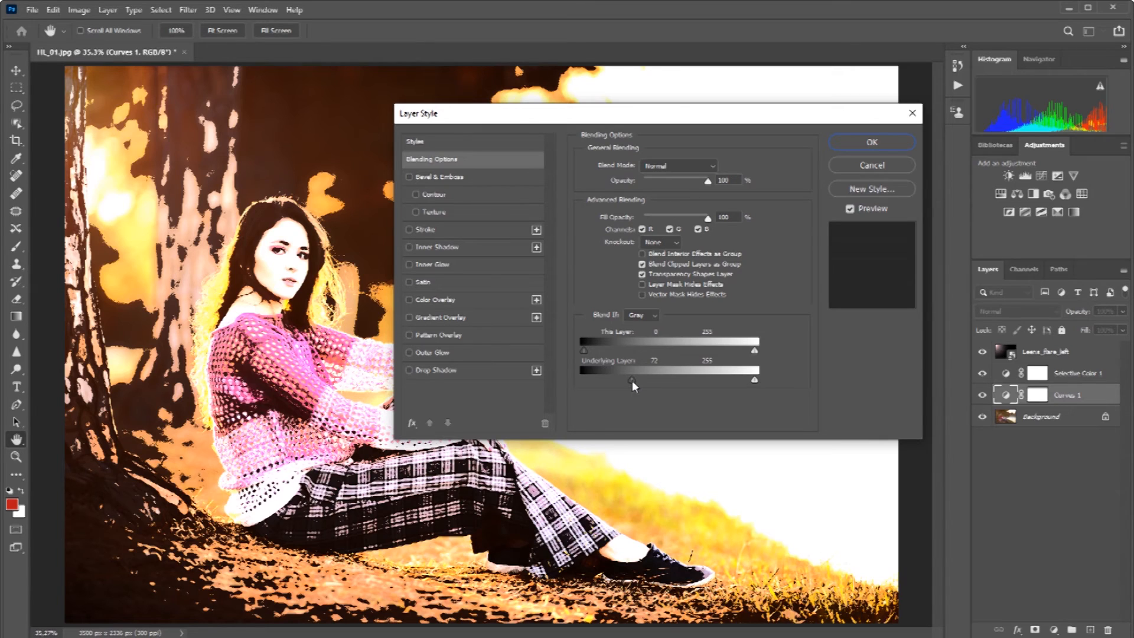
left_click_drag(632, 380, 633, 380)
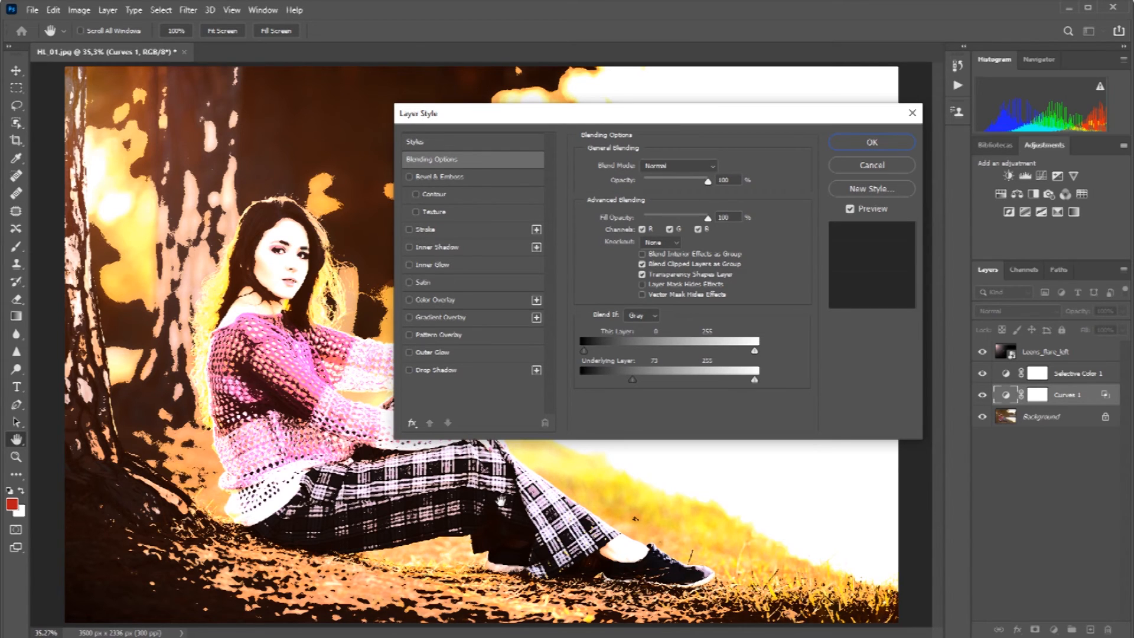
Split the underlying layer's black Blend If slider to 73 / 204 and apply the blending options
key("alt")
left_click(633, 381, "alt")
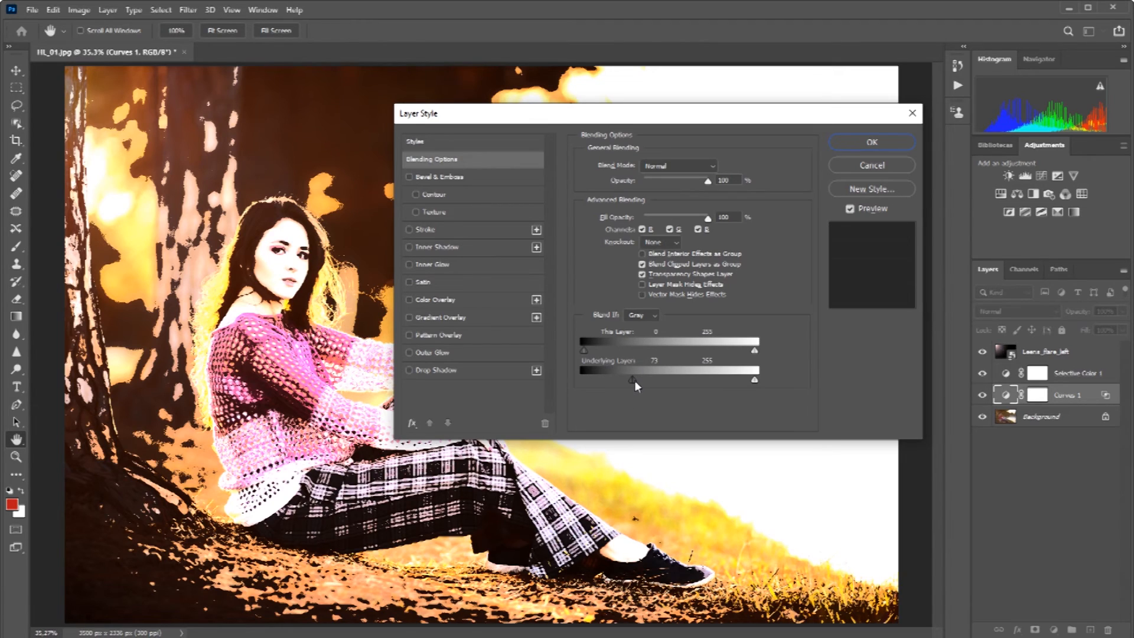
left_click_drag(635, 380, 686, 382)
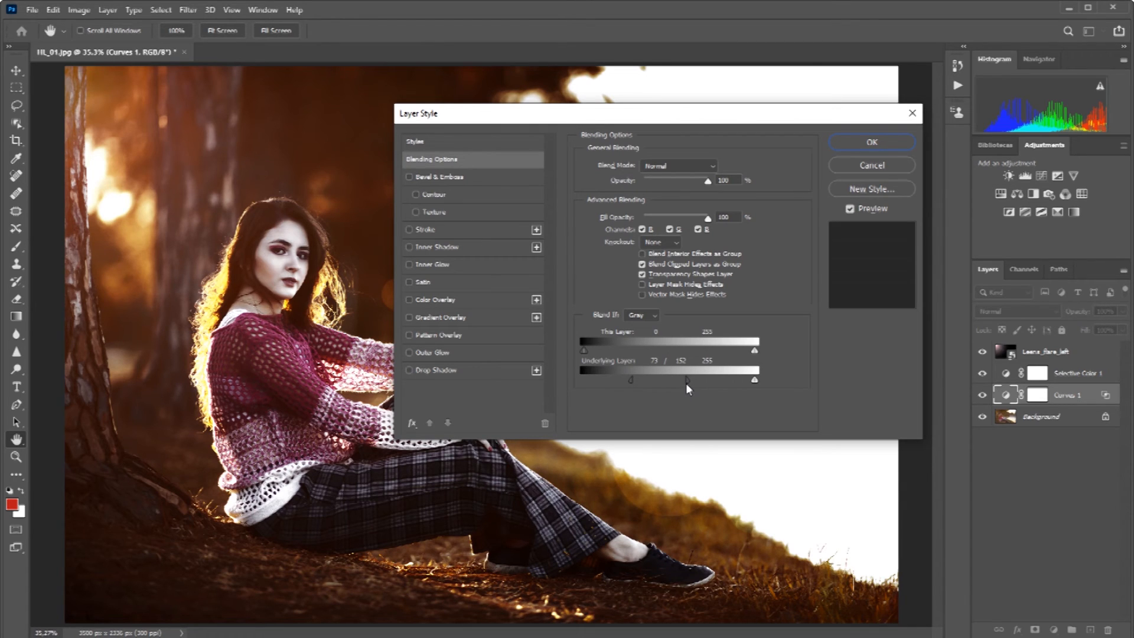
left_click_drag(686, 382, 721, 378)
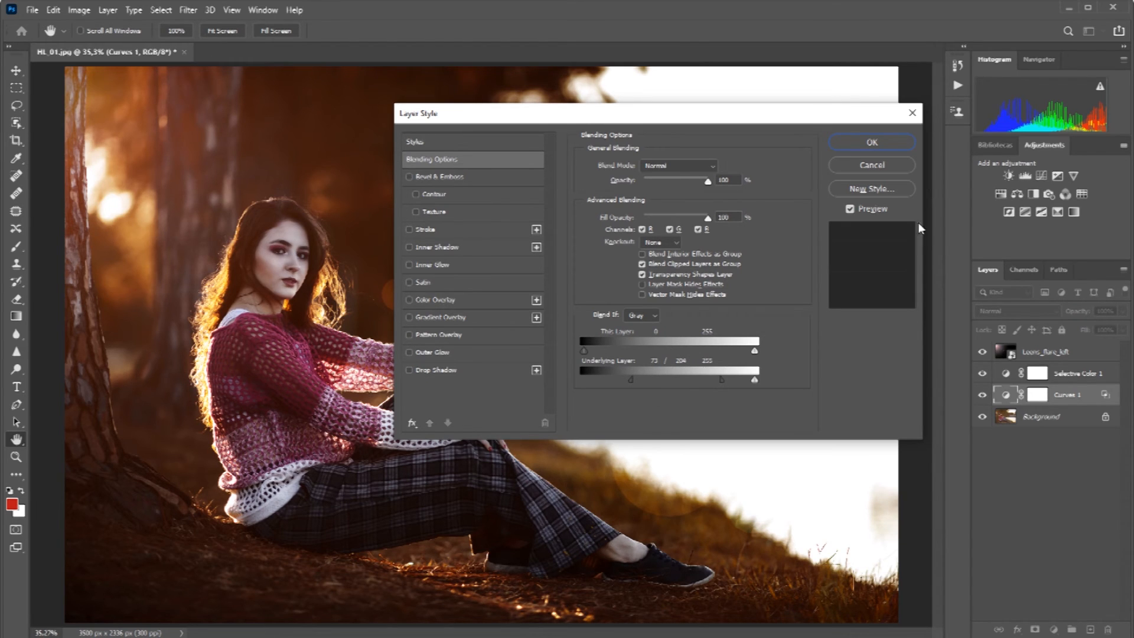
left_click(877, 142)
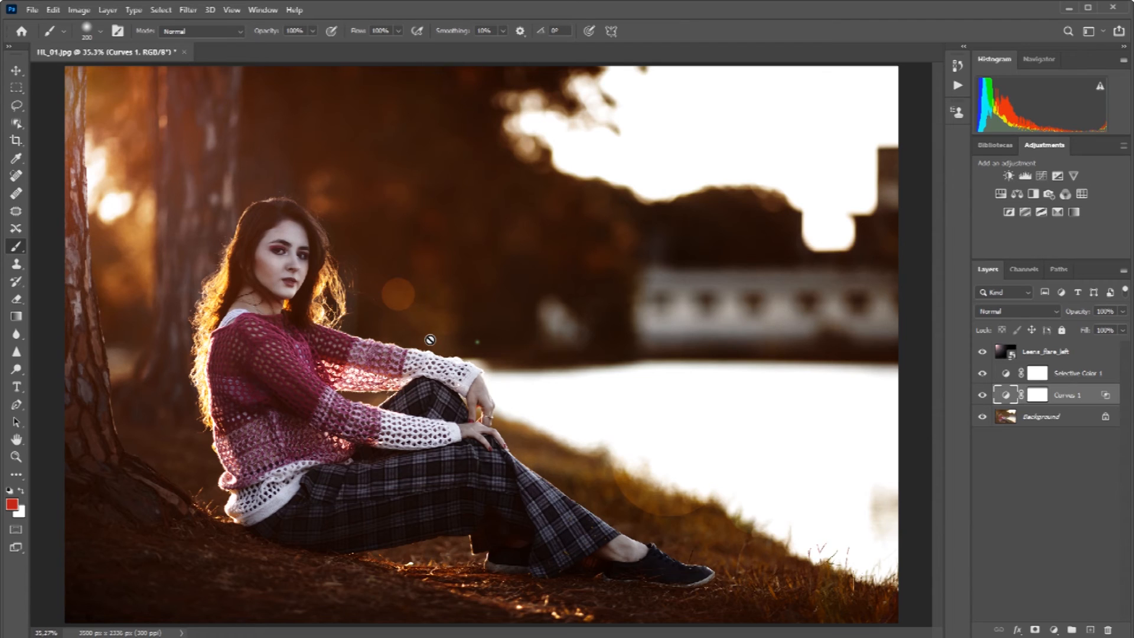
Invert the Curves layer mask to black and paint white over the woman's face and neck
left_click(1038, 395)
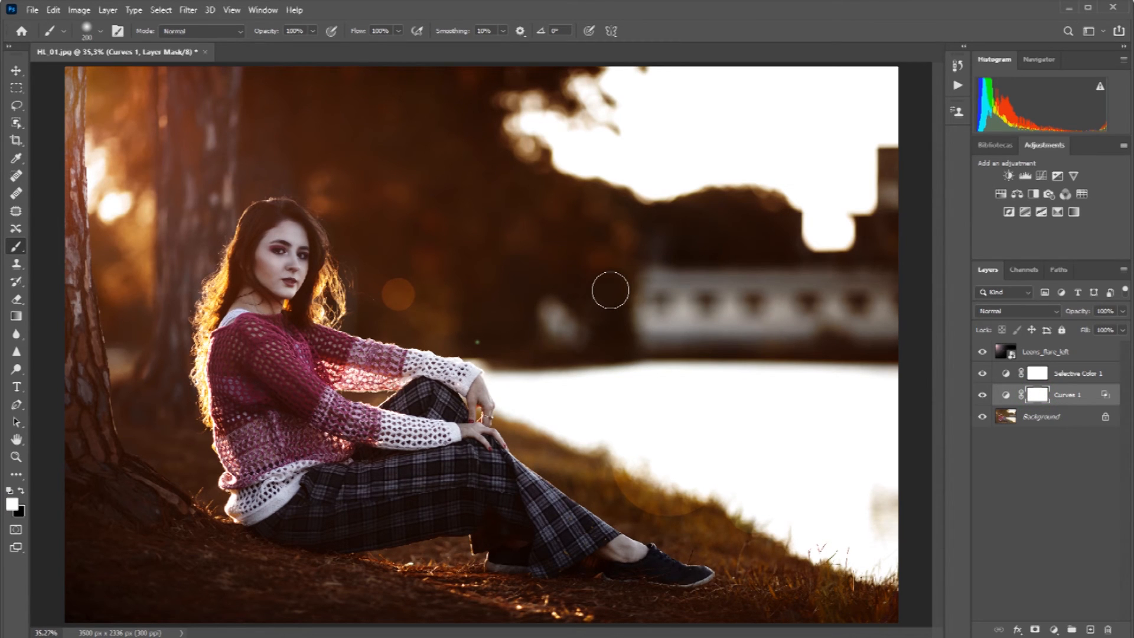
key("ctrl+i")
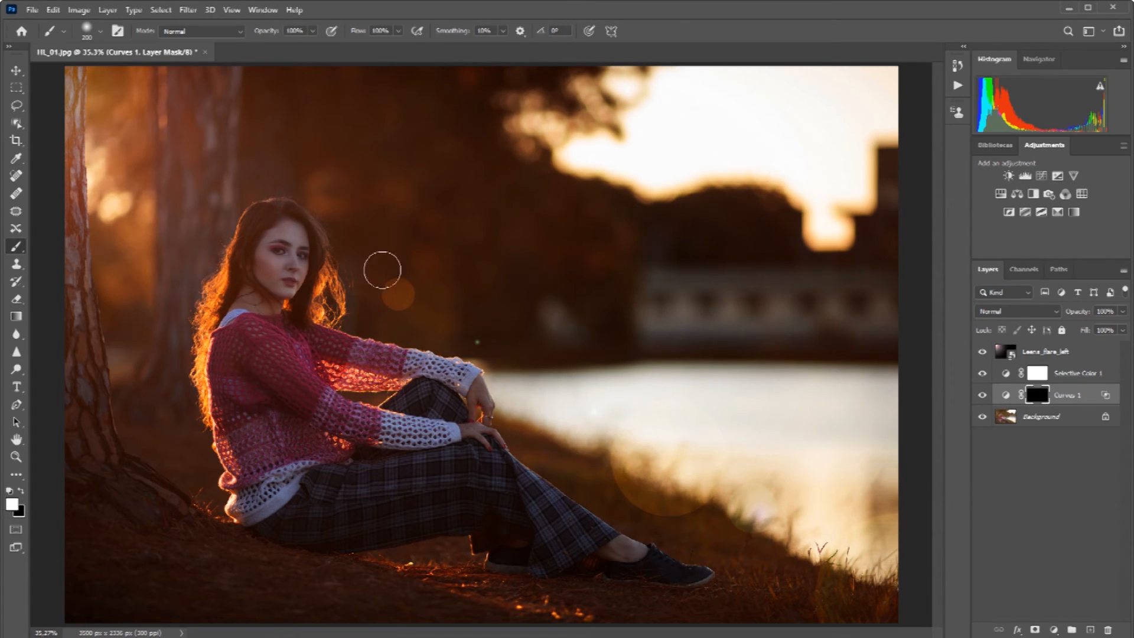
mouse_move(294, 232)
left_mouse_down()
mouse_move(279, 249)
mouse_move(299, 249)
mouse_move(269, 269)
mouse_move(269, 289)
mouse_move(284, 287)
mouse_move(244, 304)
mouse_move(288, 275)
mouse_move(284, 238)
mouse_move(277, 273)
mouse_move(244, 304)
mouse_move(290, 283)
mouse_move(288, 240)
mouse_move(262, 299)
mouse_move(232, 319)
left_mouse_up()
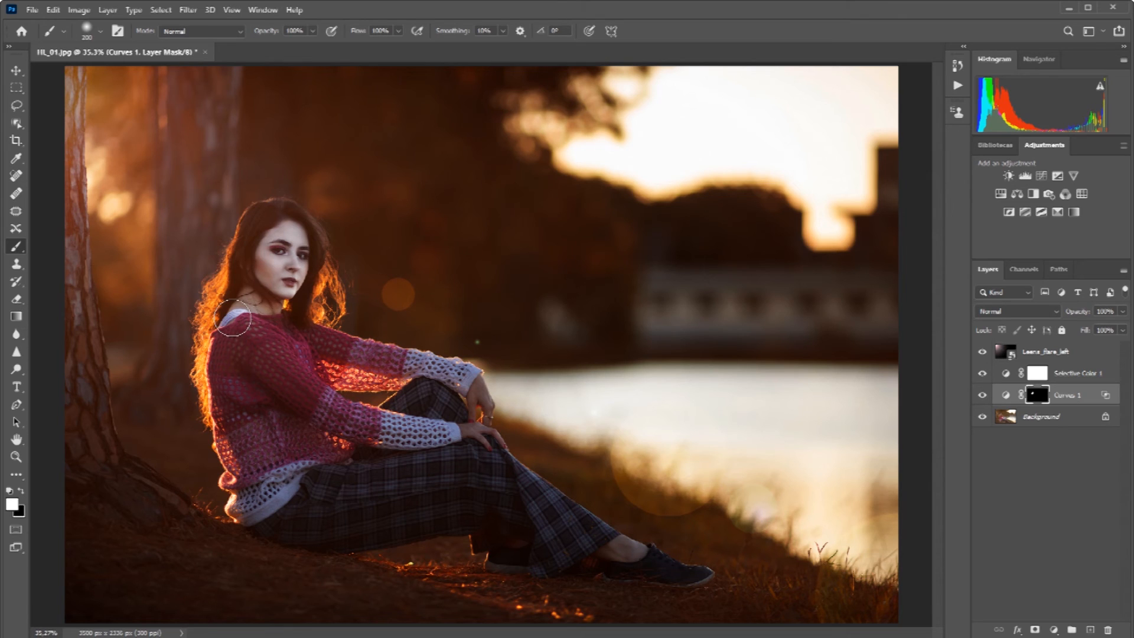
Set the Curves layer to Soft Light at 36% opacity and compare the face with the layer hidden and shown
left_click(1056, 310)
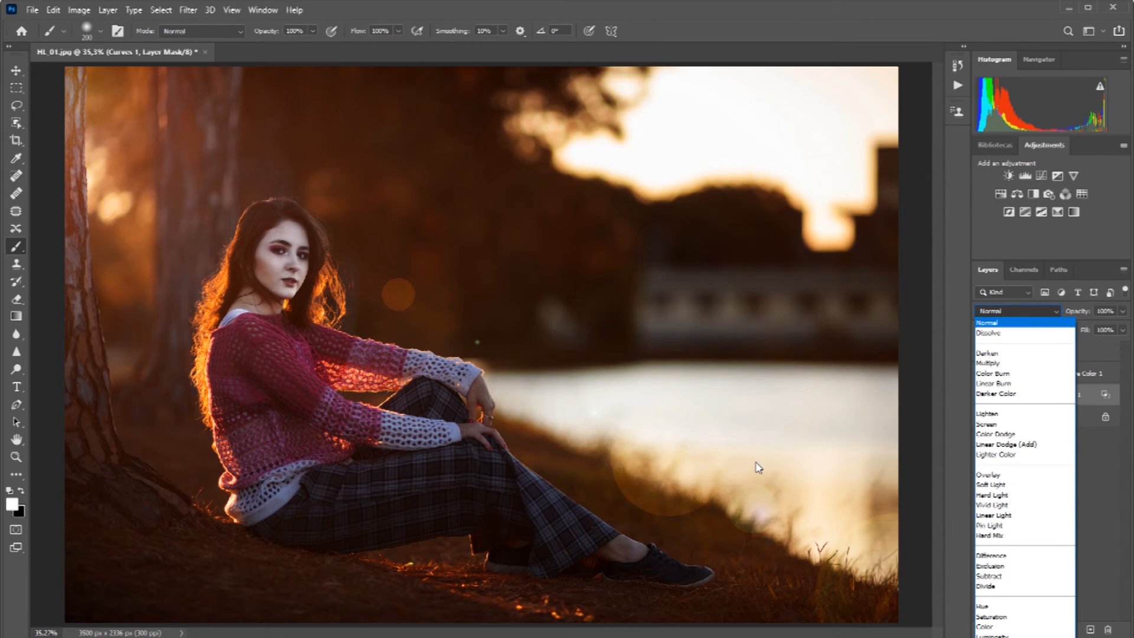
left_click(989, 485)
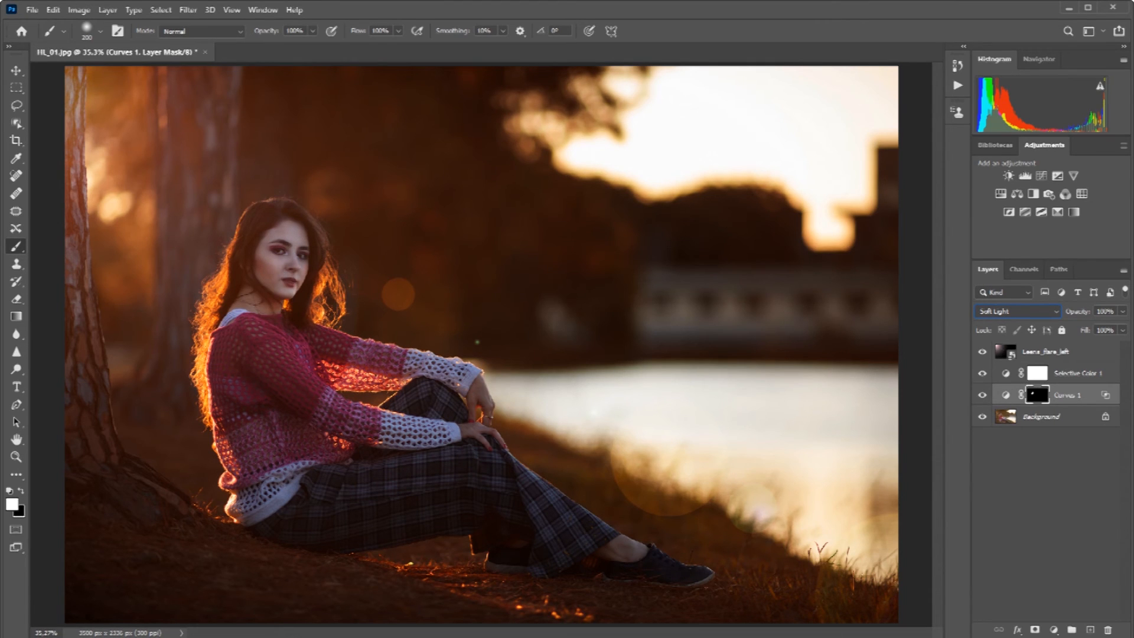
left_click(1122, 311)
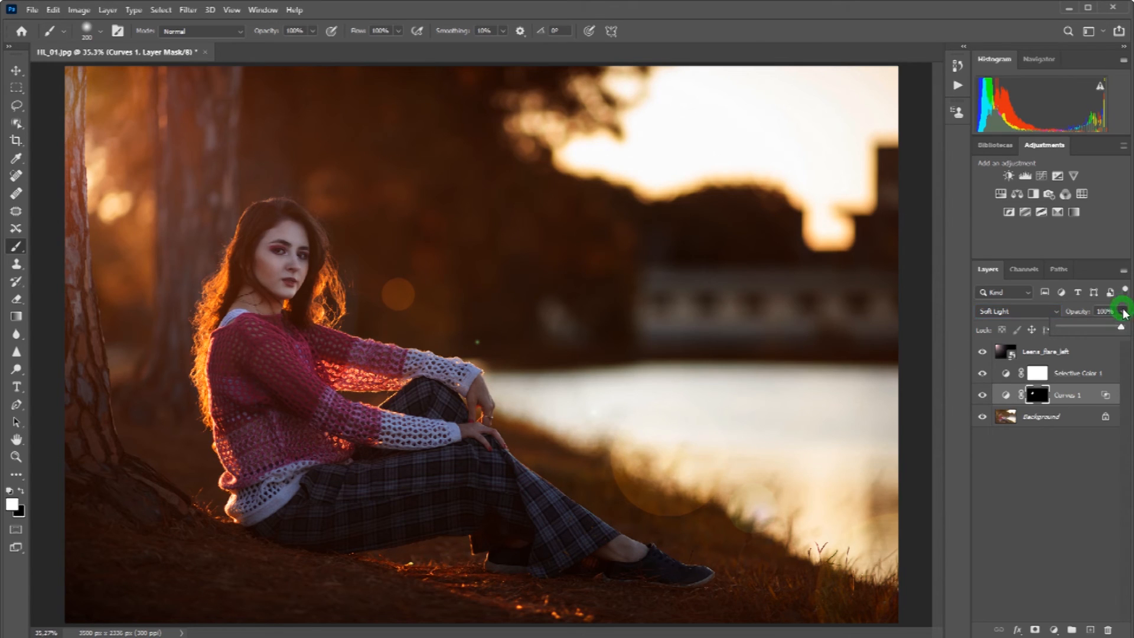
left_click_drag(1122, 329, 1082, 326)
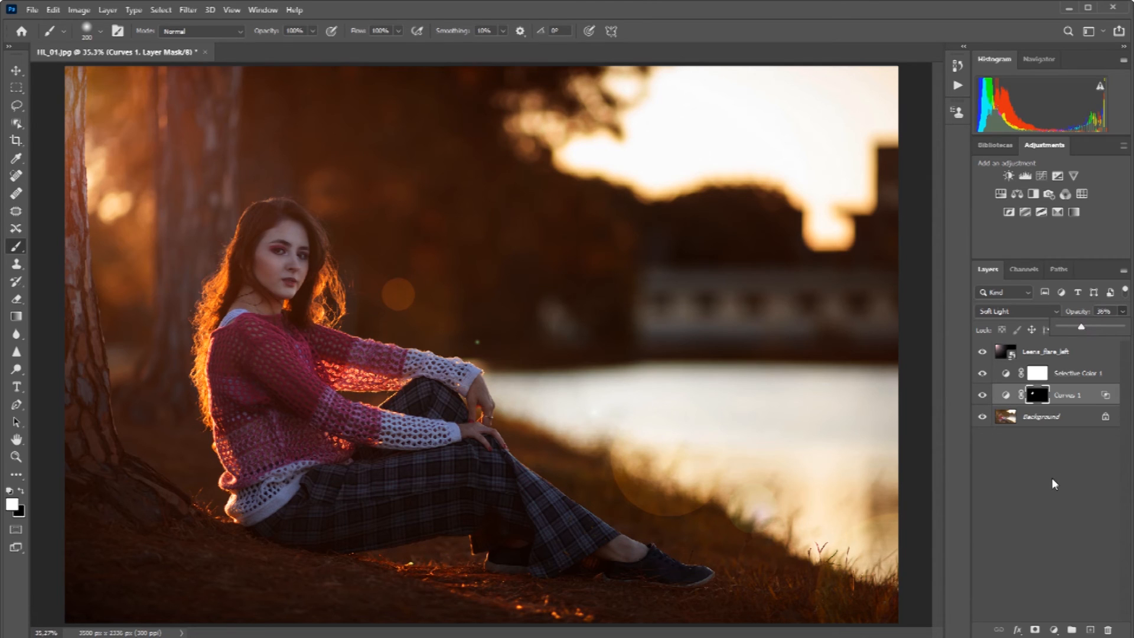
left_click(981, 396)
left_click(982, 397)
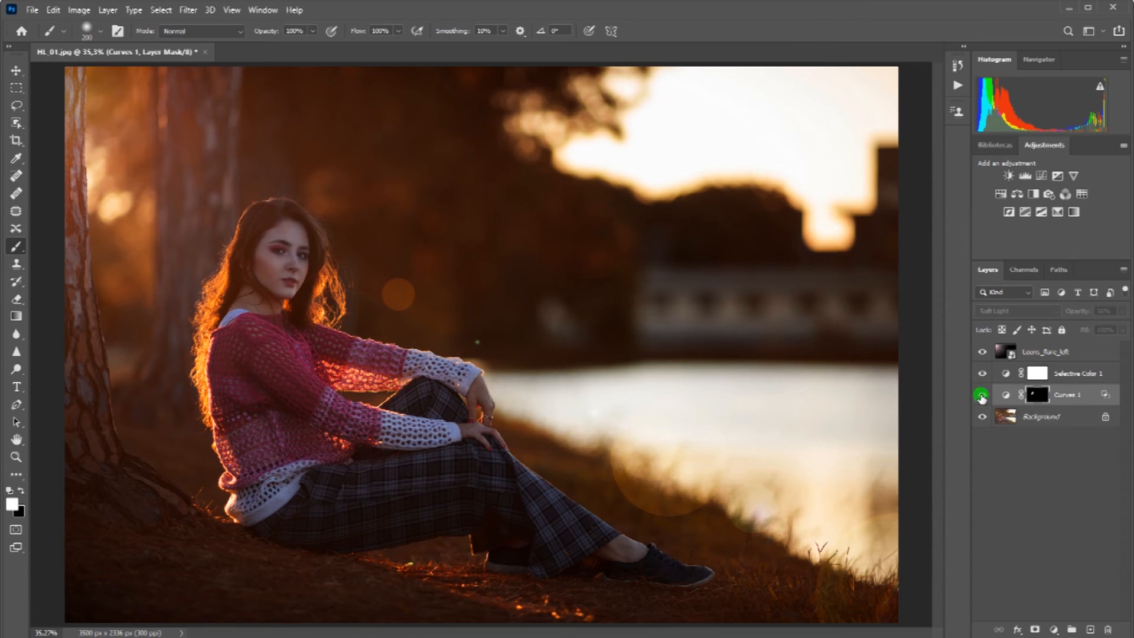
left_click(982, 397)
left_click(982, 397)
Set the Curves layer's opacity to 46%, compare the face with the layer hidden and shown, and deselect all layers
left_click(1123, 311)
left_click_drag(1084, 328, 1087, 328)
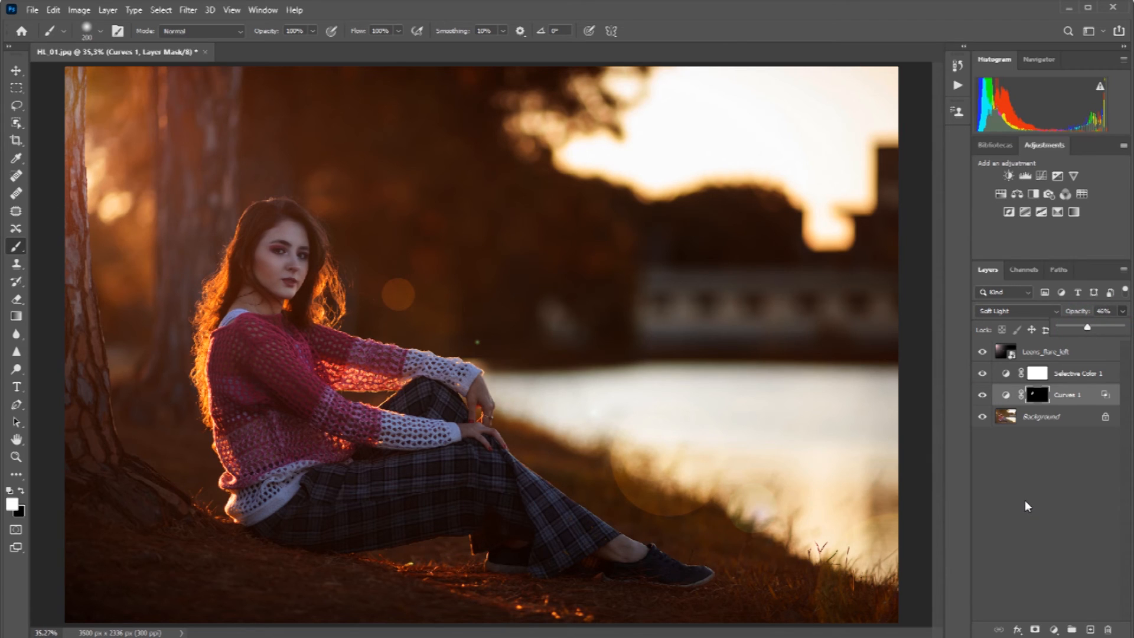
left_click(983, 395)
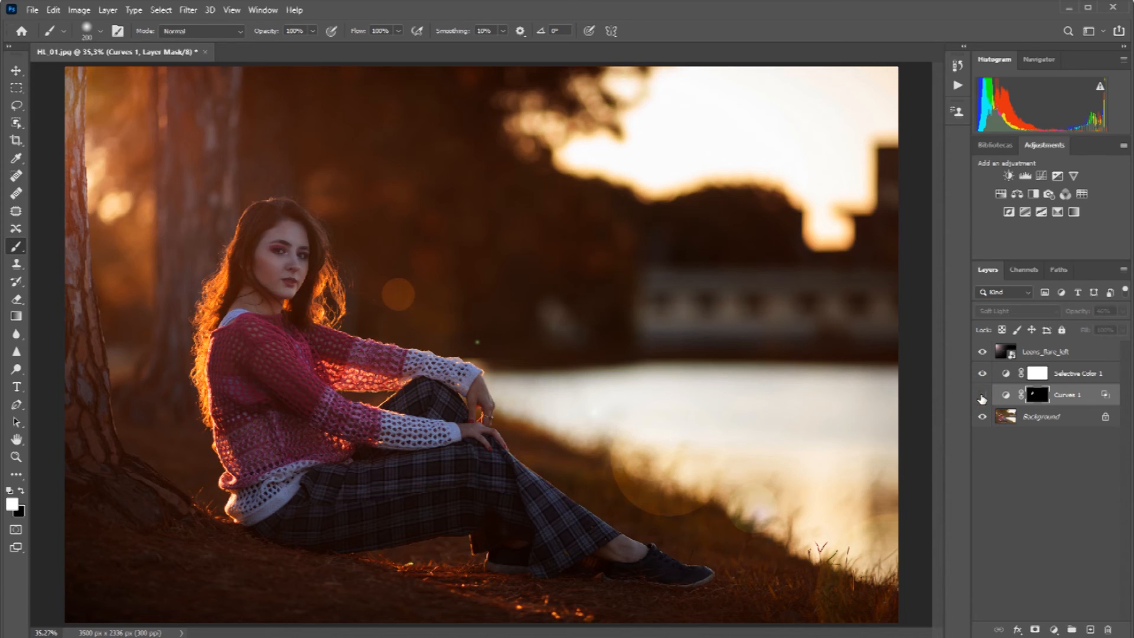
left_click(982, 395)
left_click(982, 395)
left_click(982, 395)
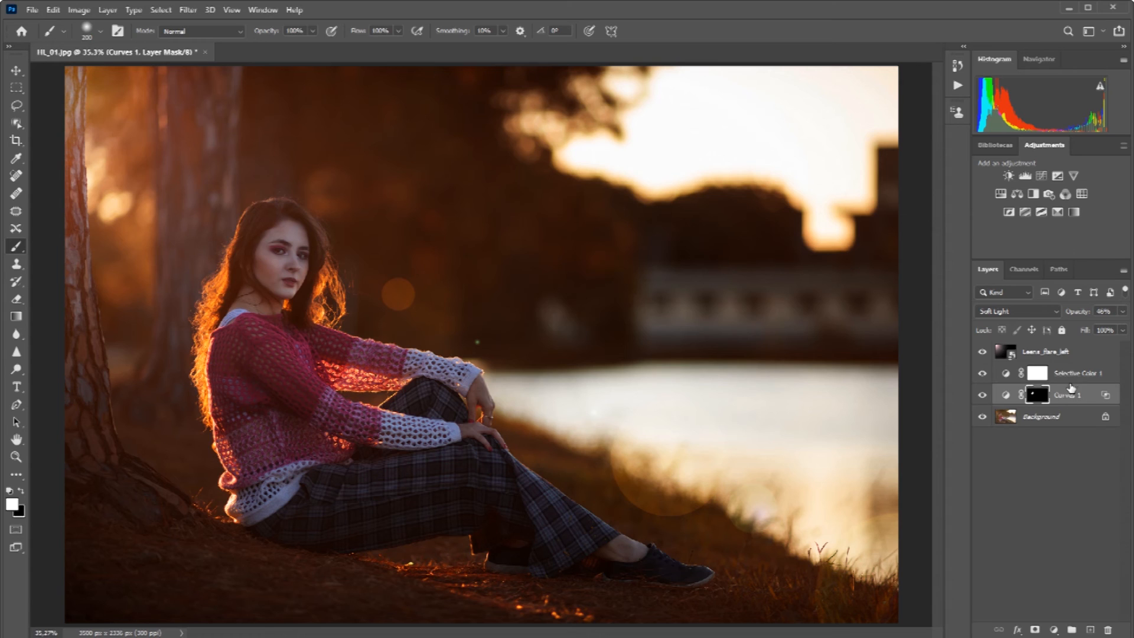
left_click(1035, 485)
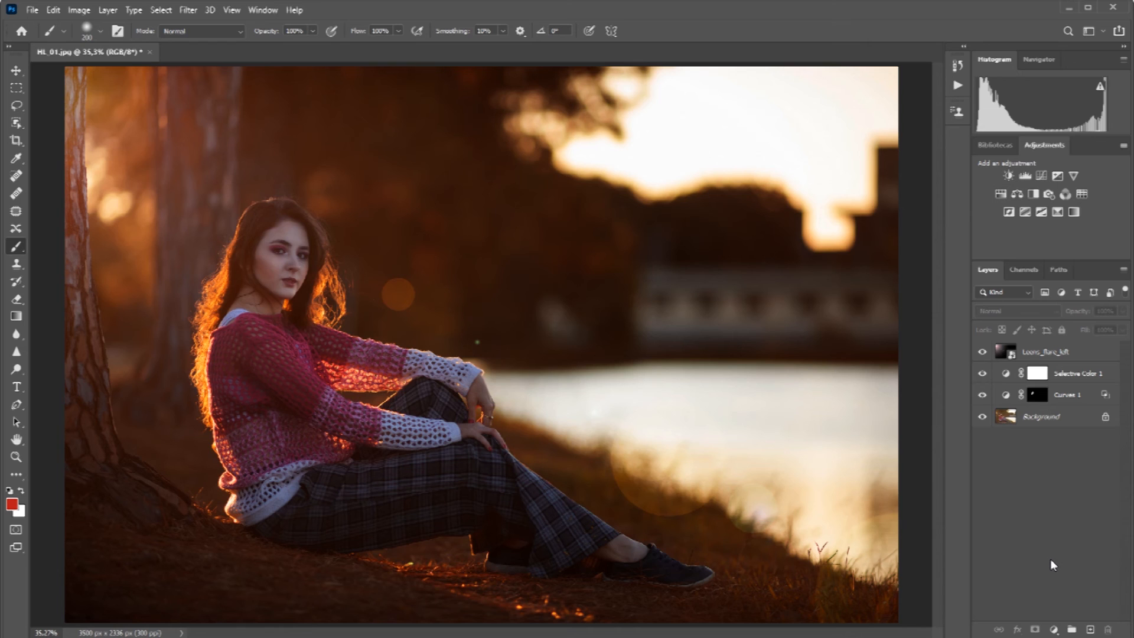
left_click(1054, 629)
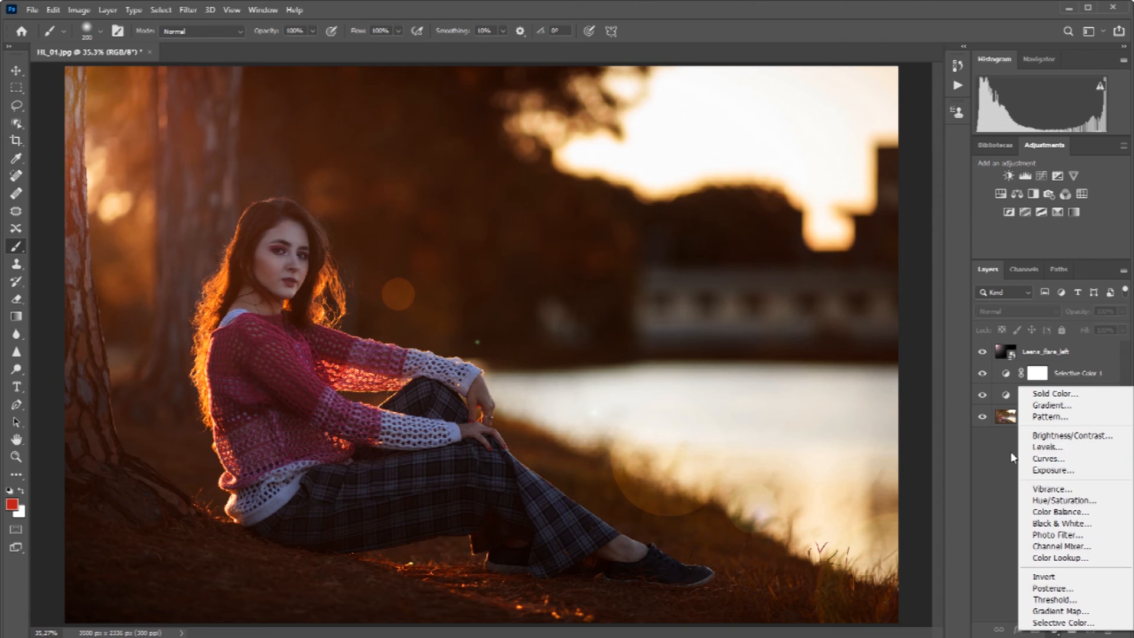
left_click(991, 459)
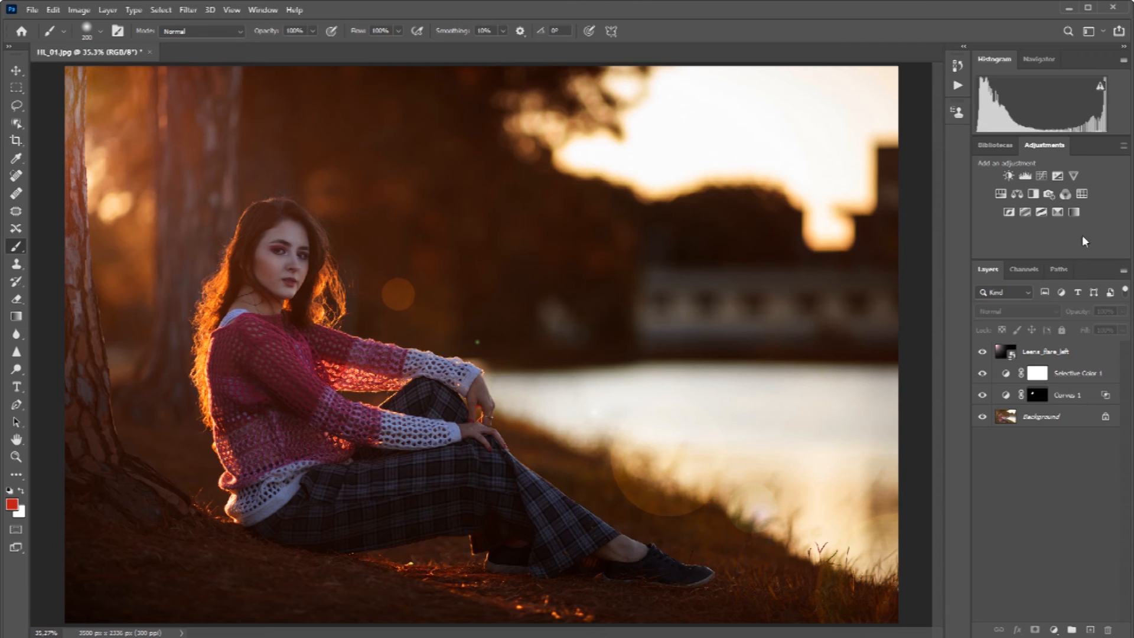
Add a Levels adjustment layer above the lens flare with the black input level at 5 and the midtones at 1.21
left_click(1026, 177)
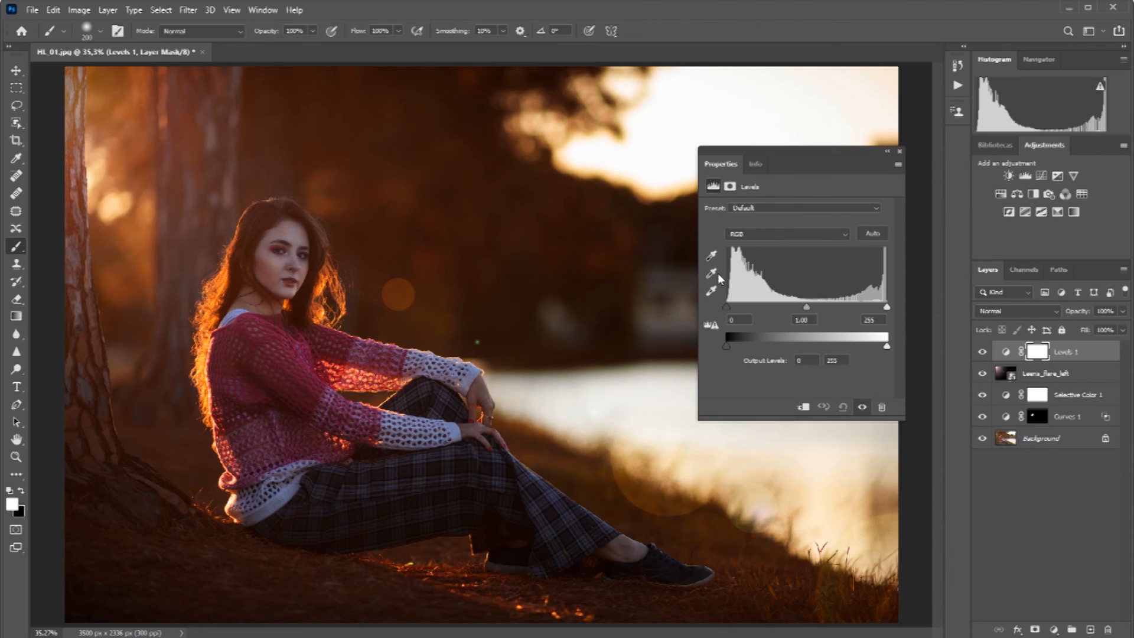
left_click(727, 309)
left_click_drag(730, 306, 745, 307)
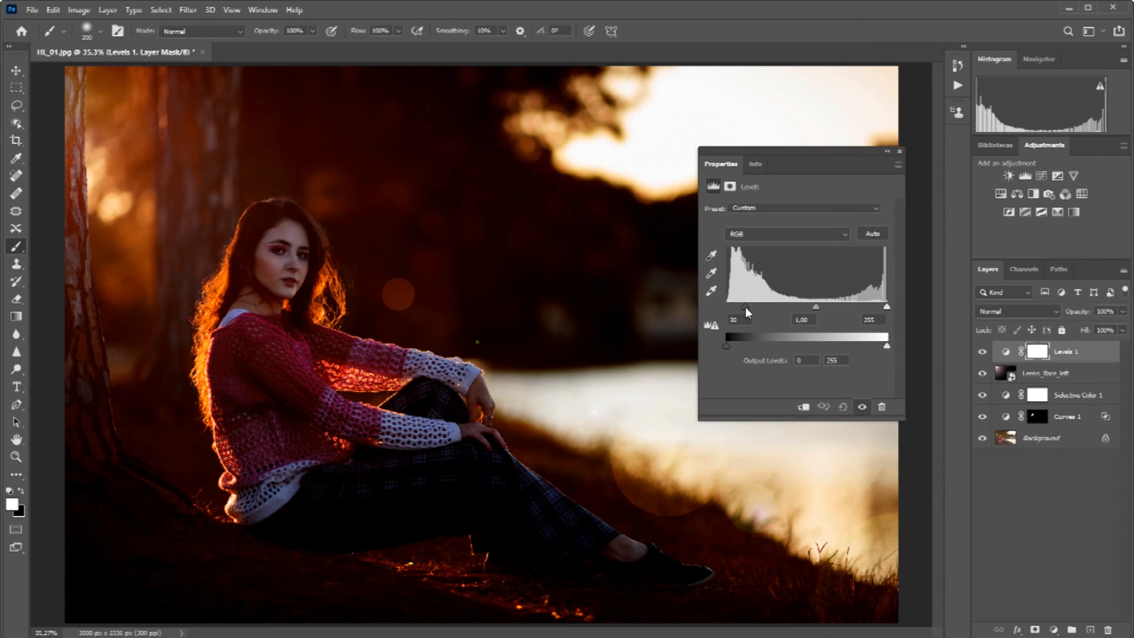
left_click_drag(746, 306, 723, 309)
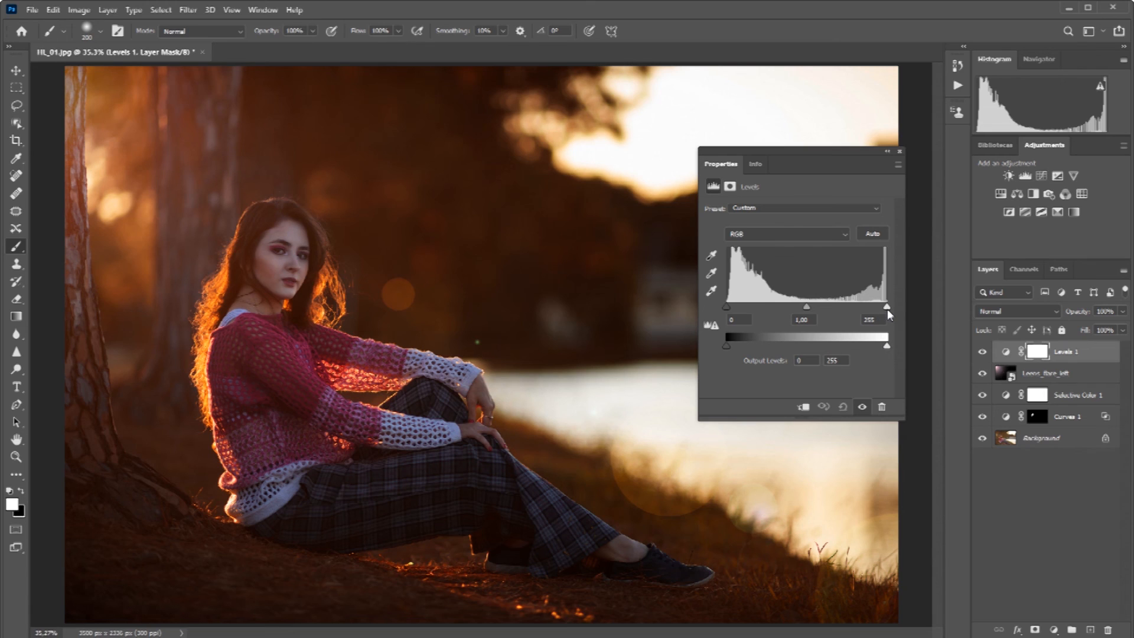
mouse_move(887, 306)
left_mouse_down()
mouse_move(840, 306)
mouse_move(894, 307)
left_mouse_up()
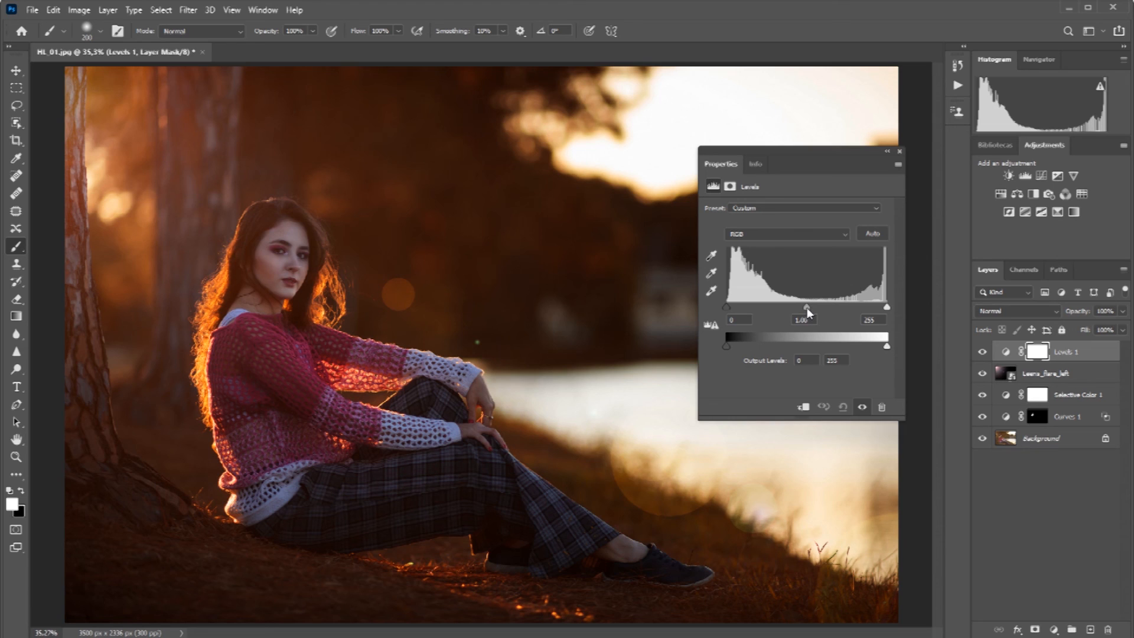
left_click_drag(807, 308, 796, 310)
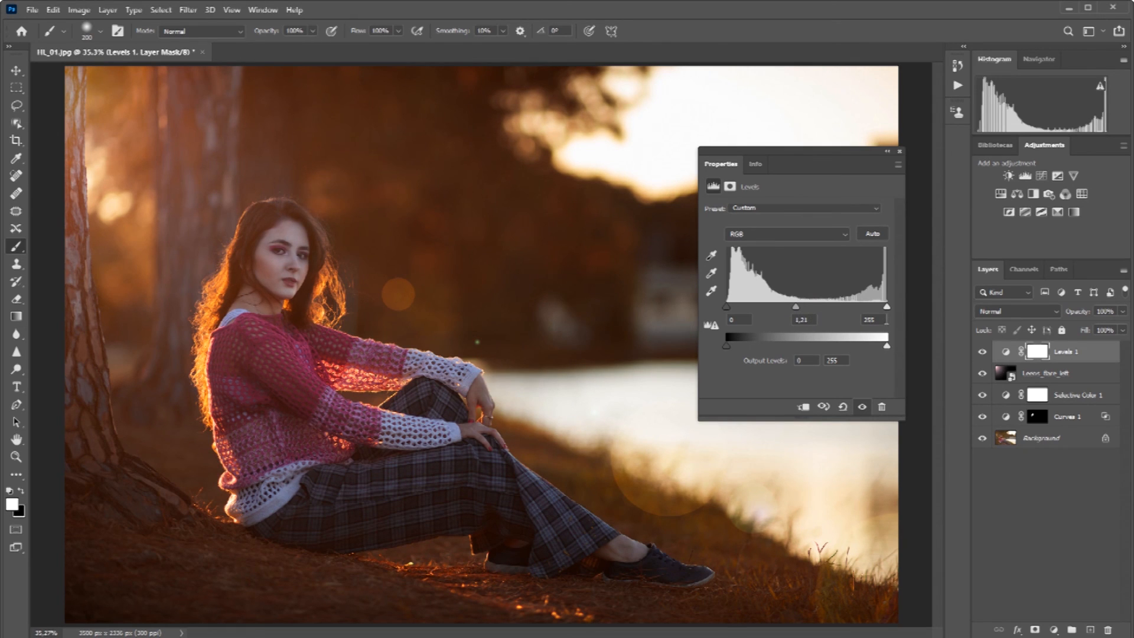
left_click_drag(728, 306, 728, 304)
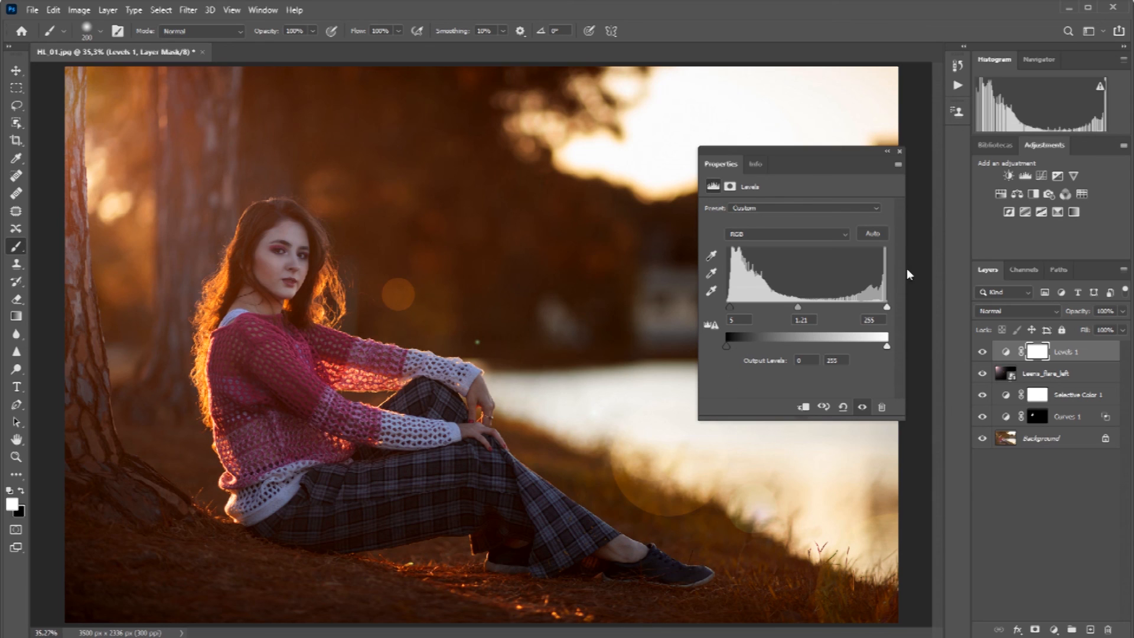
left_click(900, 151)
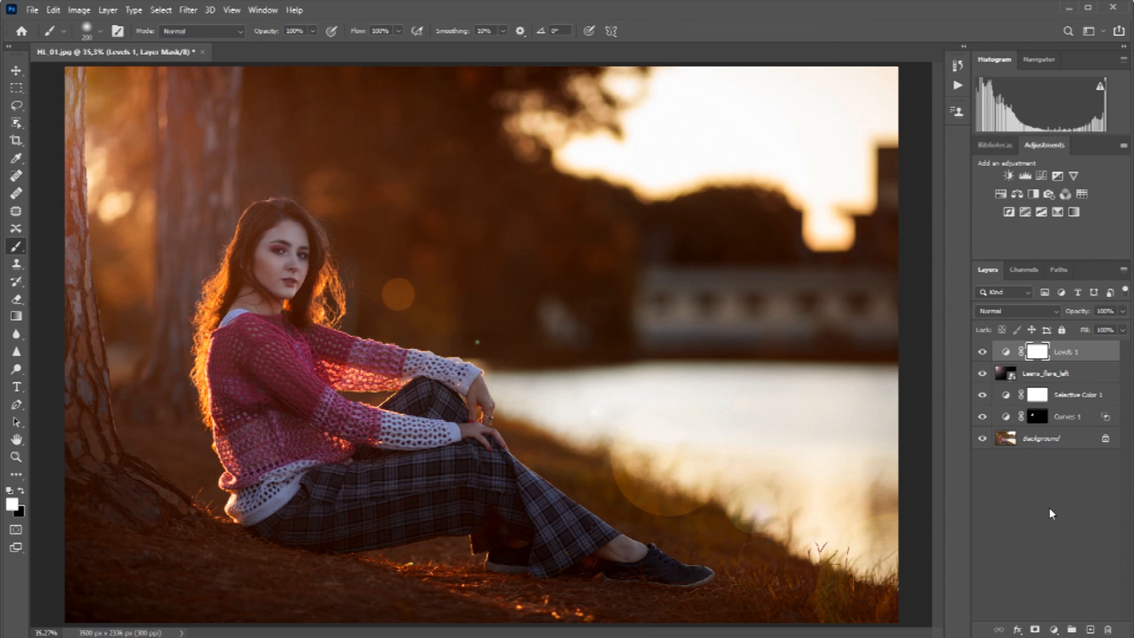
Add a Curves adjustment layer on top, raising the RGB curve slightly in the highlights and anchoring the shadows with a second point
left_click(1054, 630)
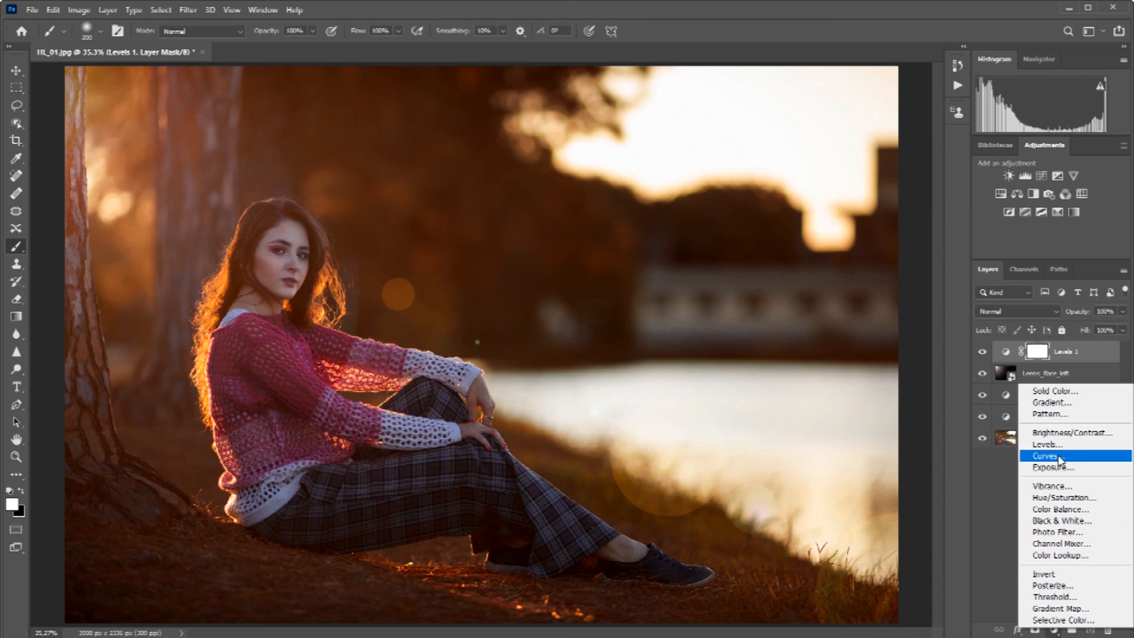
left_click(988, 488)
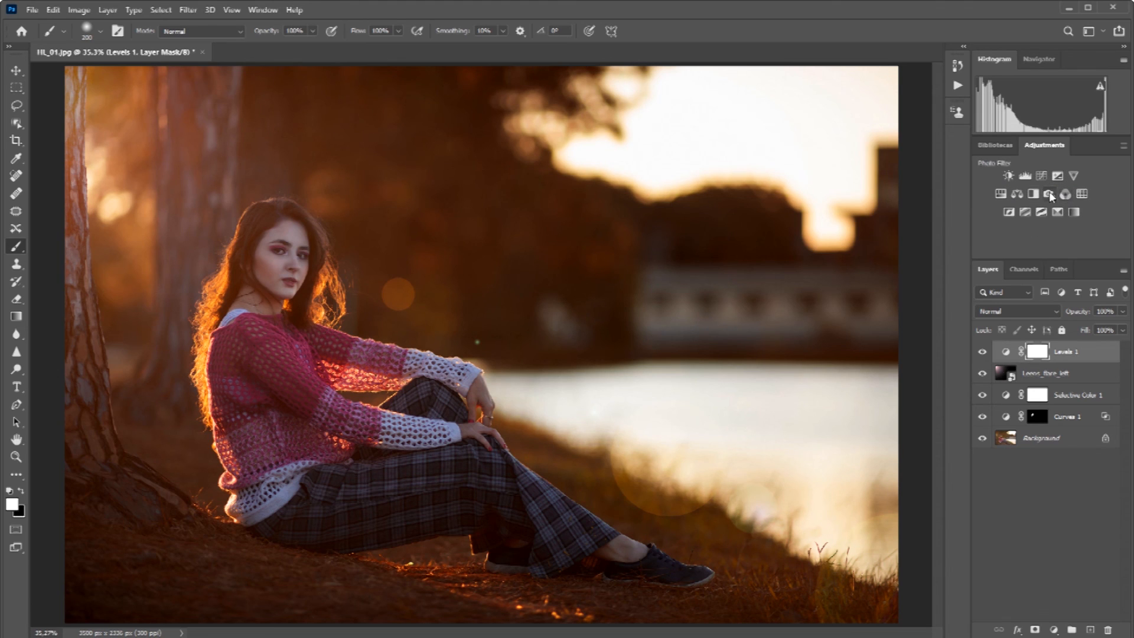
left_click(1042, 176)
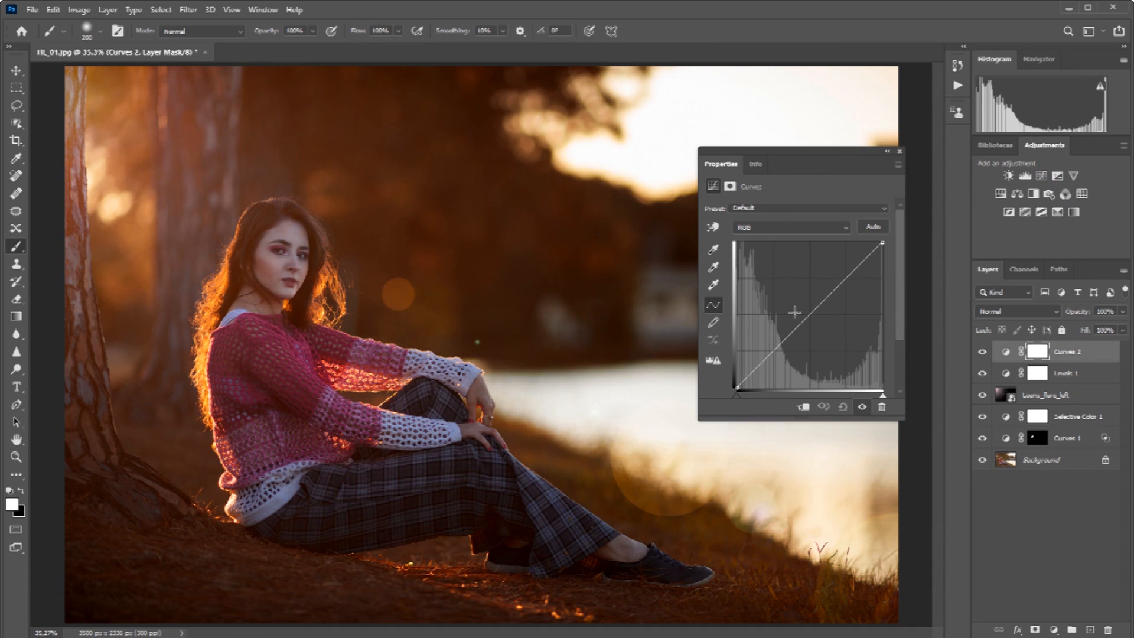
left_click(837, 280)
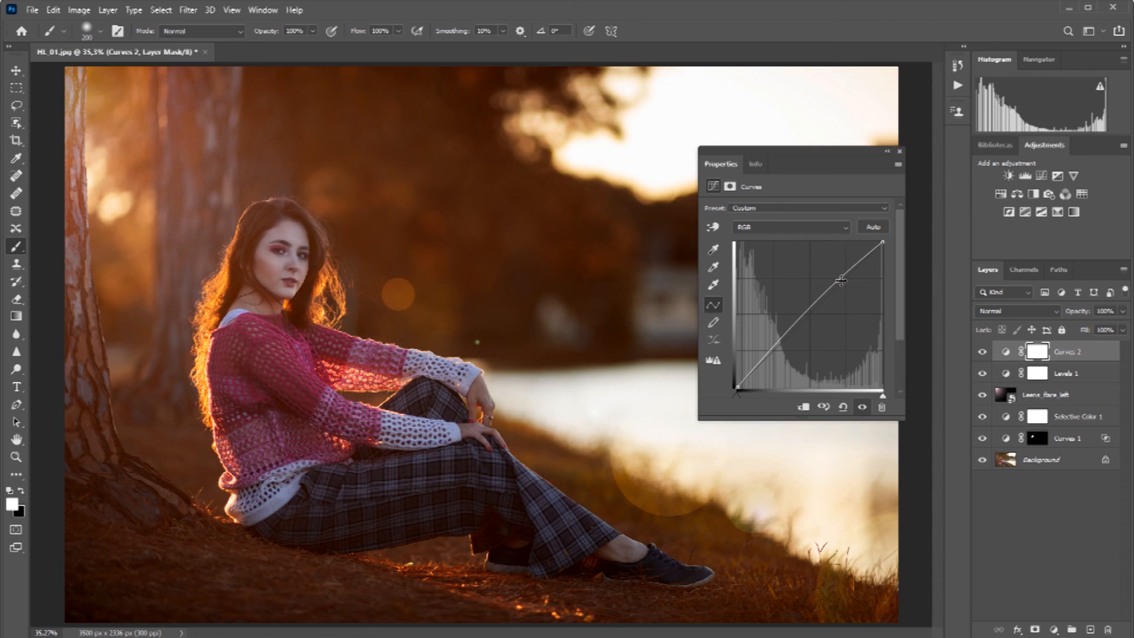
left_click(839, 281)
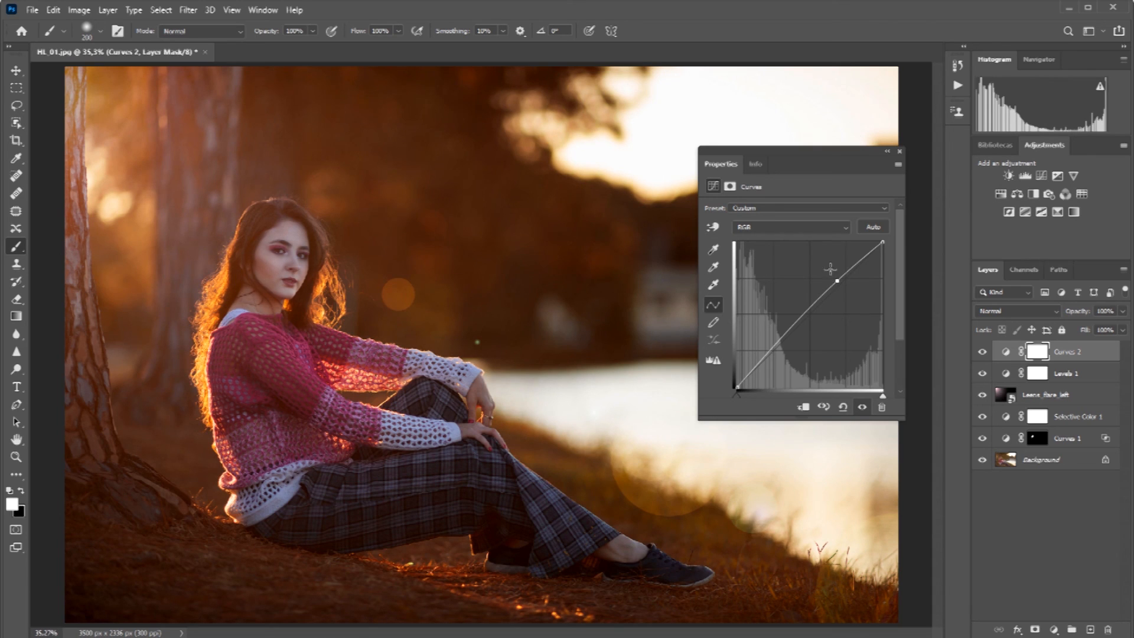
left_click(780, 340)
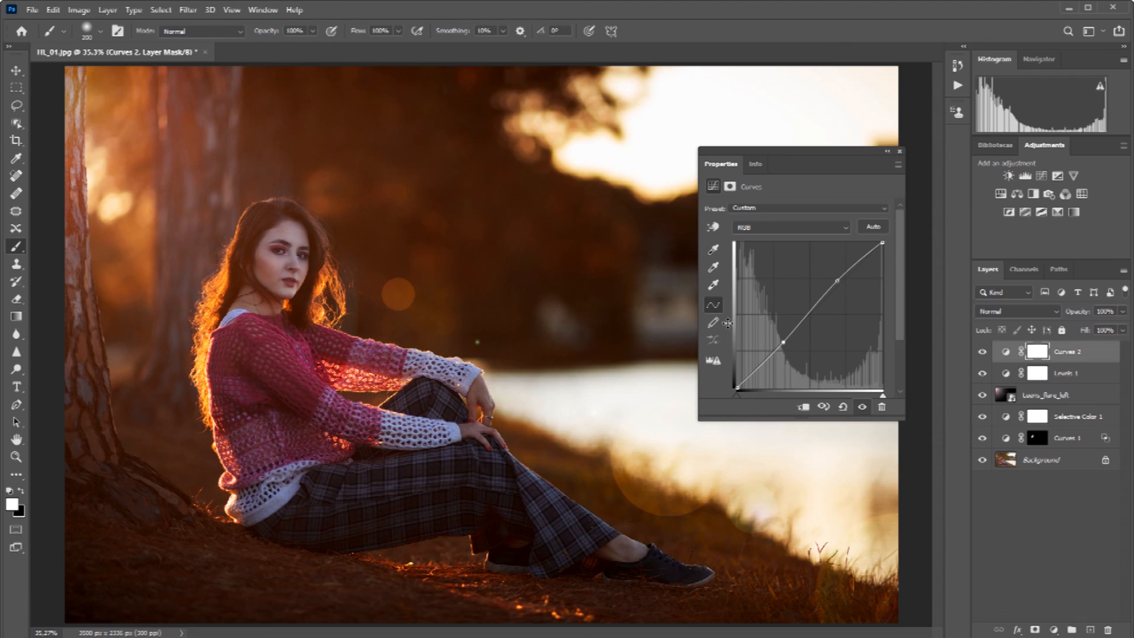
left_click(899, 151)
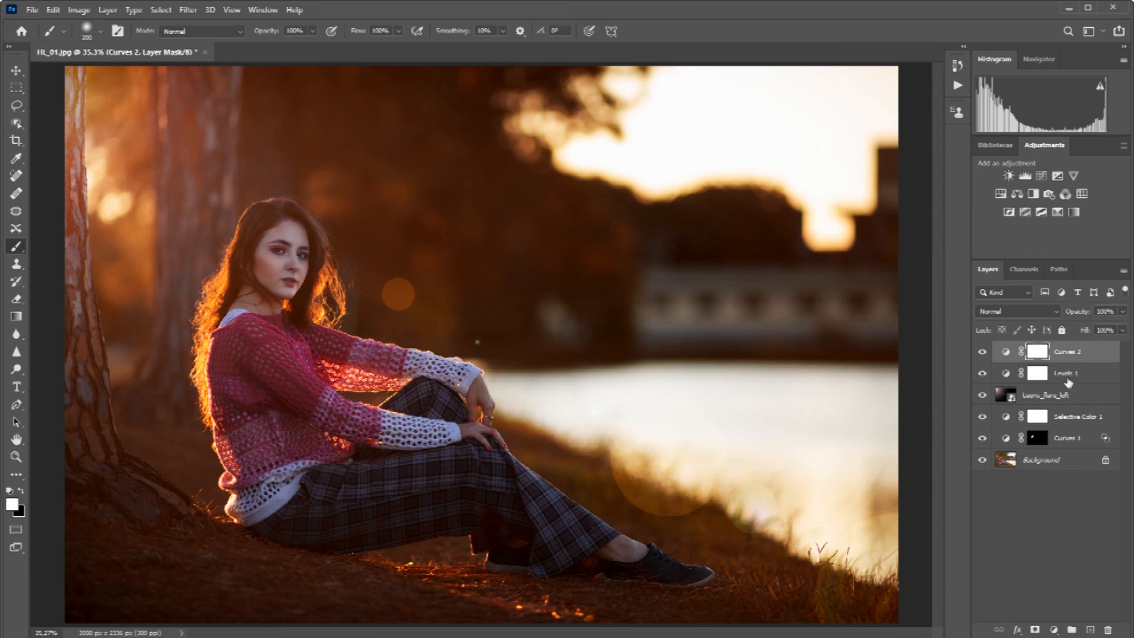
Group all layers above the Background and compare the photo with the group hidden and shown
left_click(1068, 353)
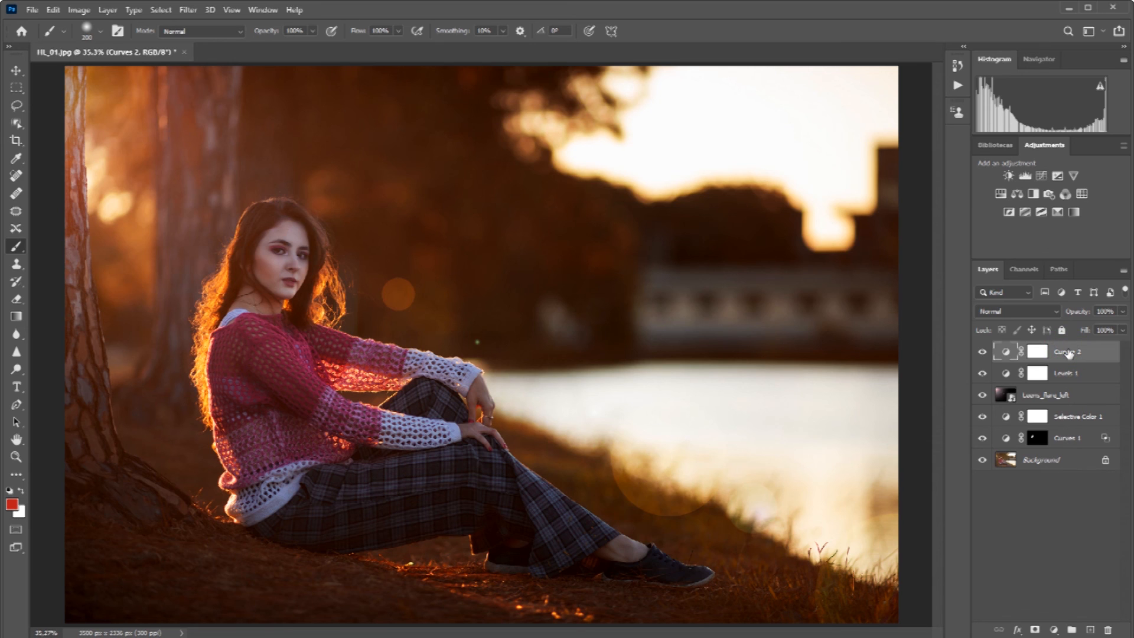
left_click(1071, 438, "shift")
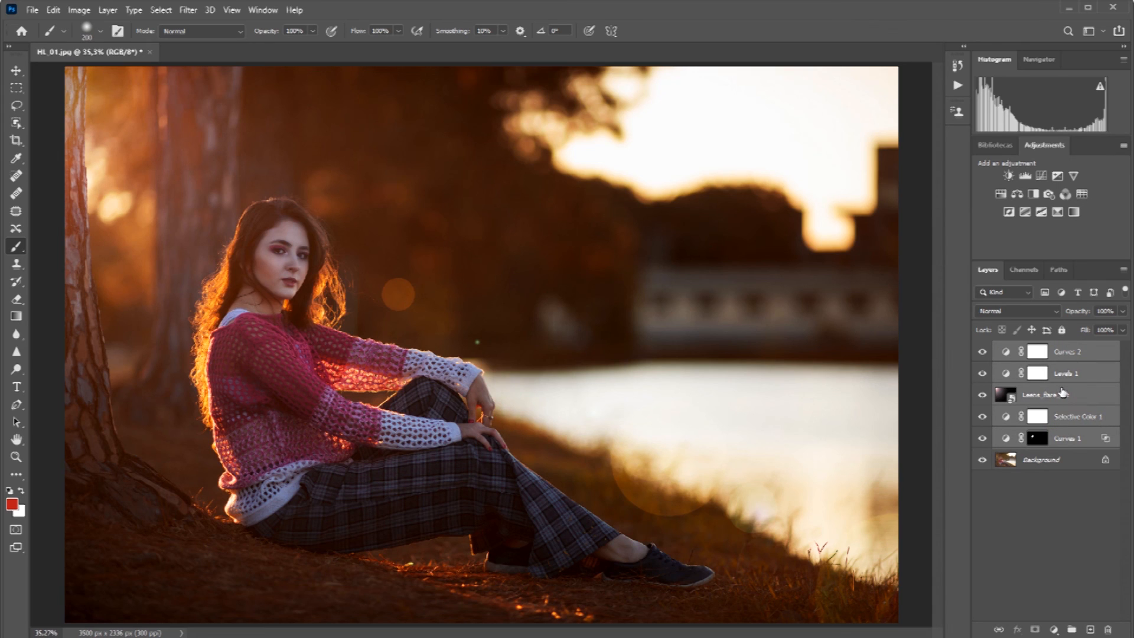
key("ctrl+g")
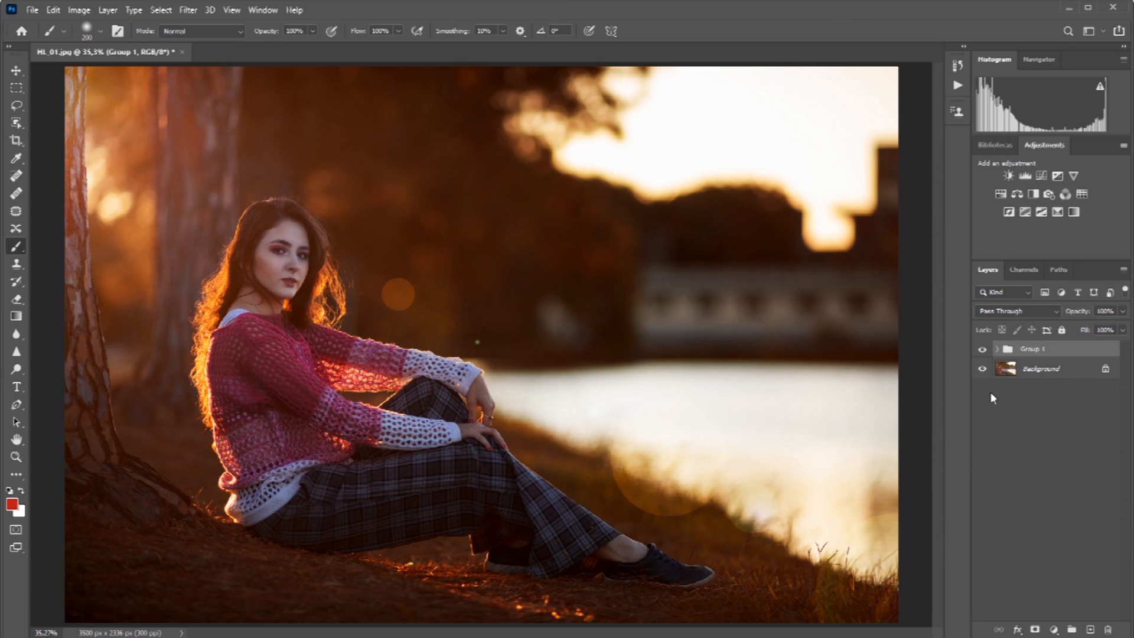
left_click(983, 351)
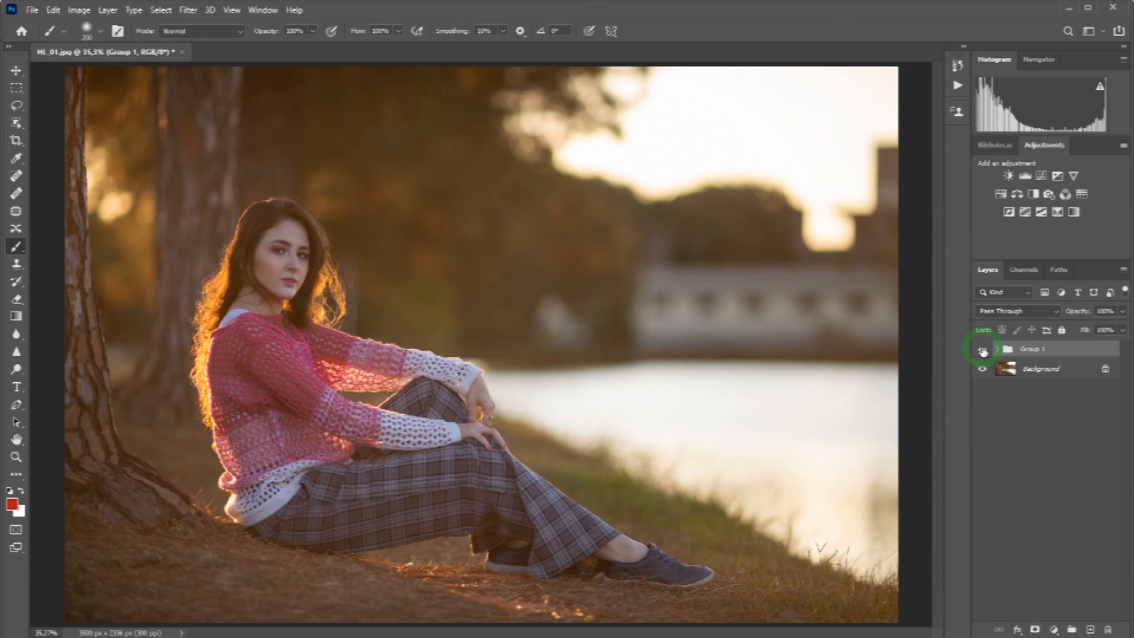
left_click(983, 351)
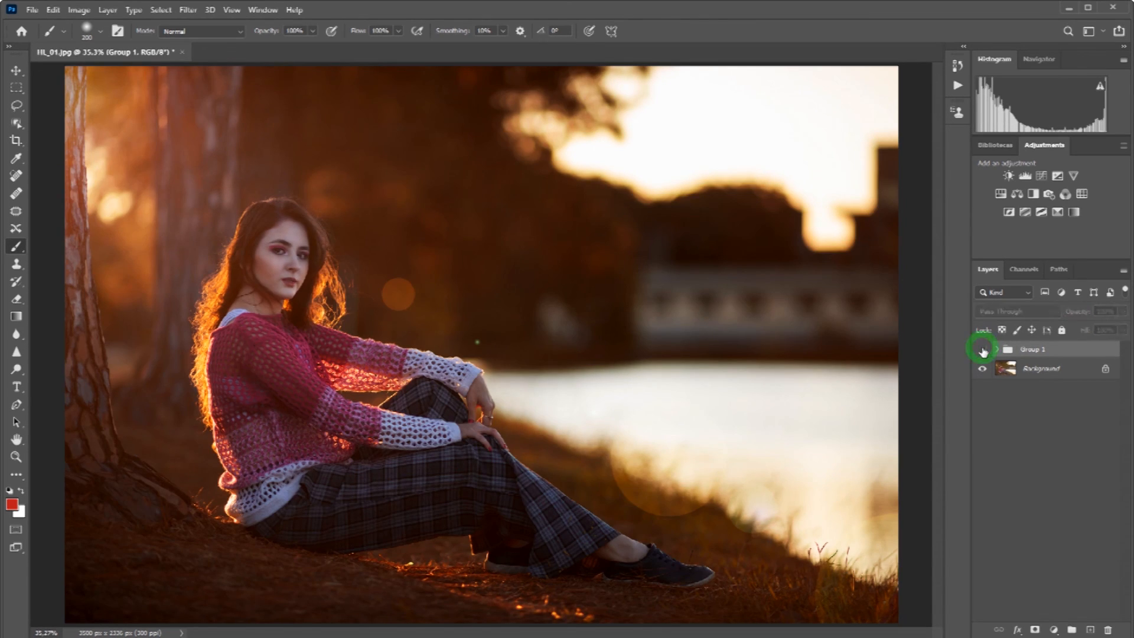
left_click(983, 350)
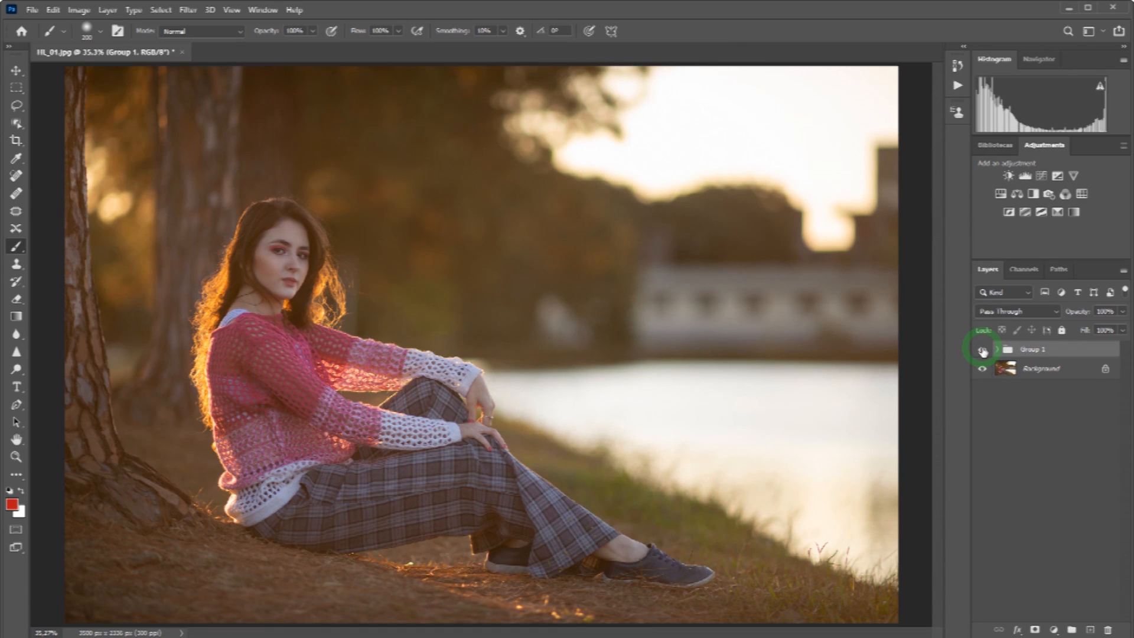
left_click(983, 351)
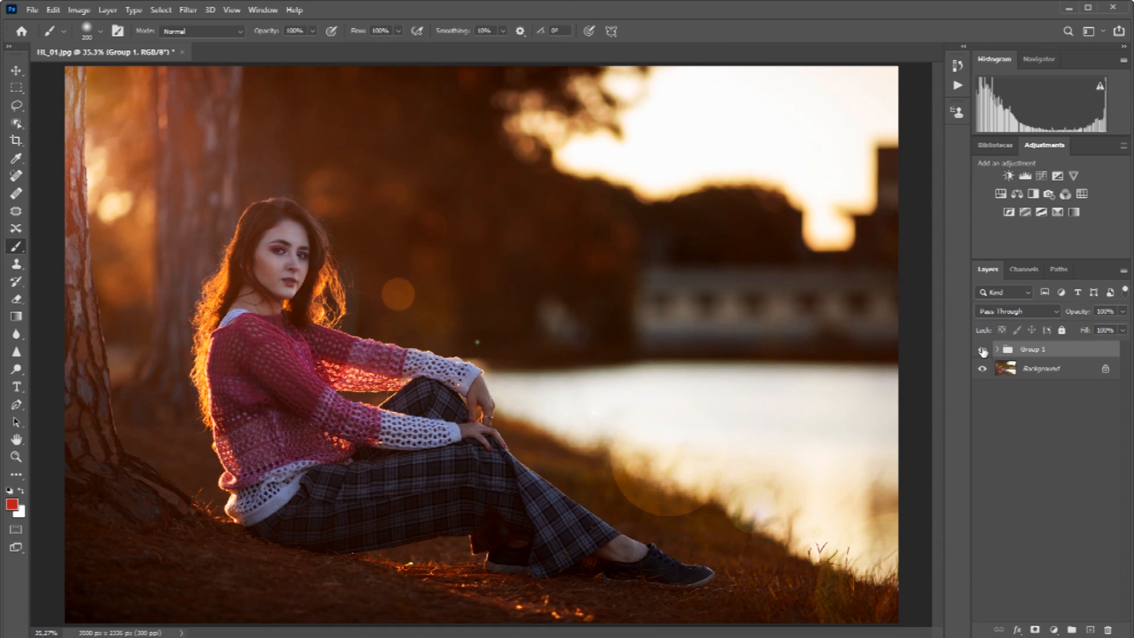